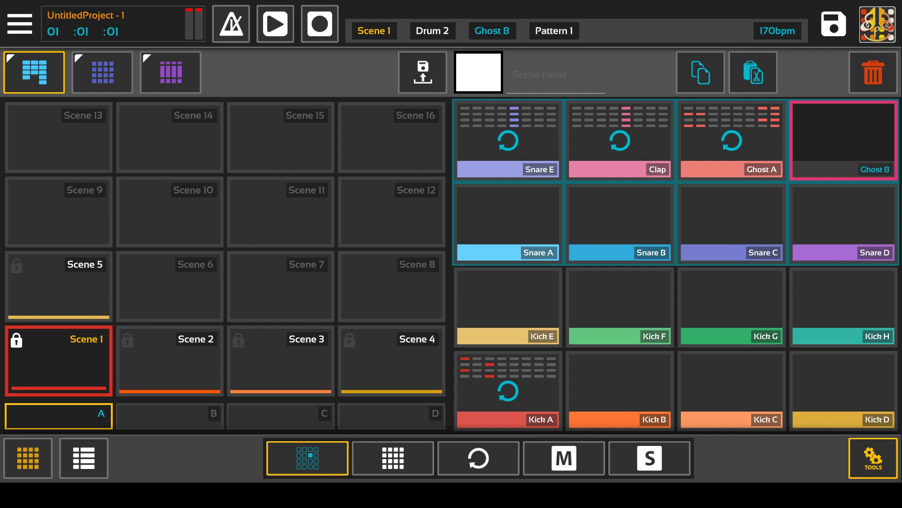
Cycle through Scenes 1–4 in the scene grid, leaving Scene 3 active with Pattern 3.
{"action": "left_click", "coordinate": [155, 345]}
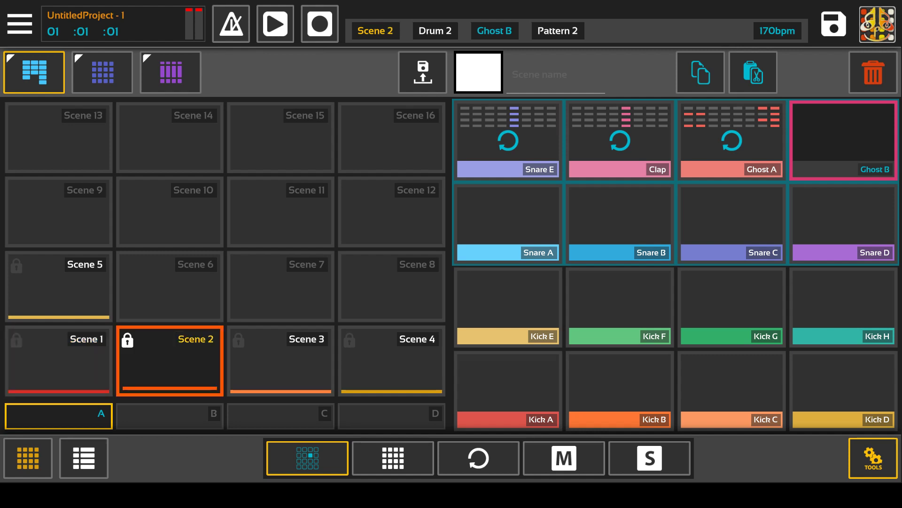
{"action": "left_click", "coordinate": [77, 351]}
{"action": "left_click", "coordinate": [198, 360]}
{"action": "left_click", "coordinate": [297, 371]}
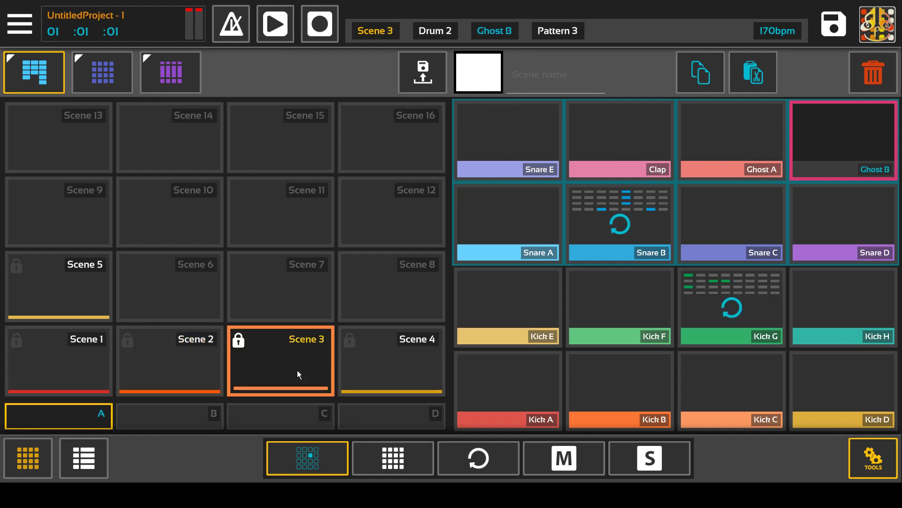
{"action": "left_click", "coordinate": [203, 369]}
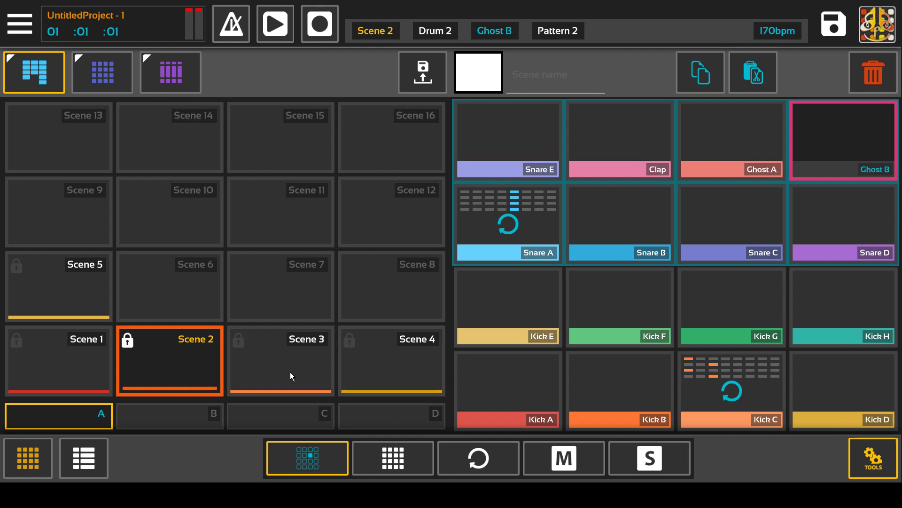
{"action": "left_click", "coordinate": [290, 372]}
{"action": "left_click", "coordinate": [356, 362]}
{"action": "left_click", "coordinate": [287, 366]}
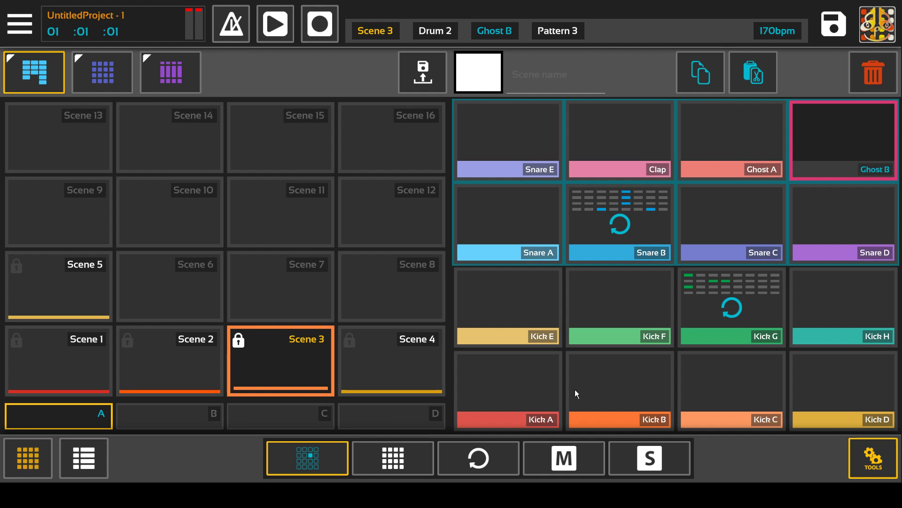
Select the Snare B and Kick G pads and switch the pads to loop mode.
{"action": "left_click", "coordinate": [623, 217]}
{"action": "left_click", "coordinate": [734, 303]}
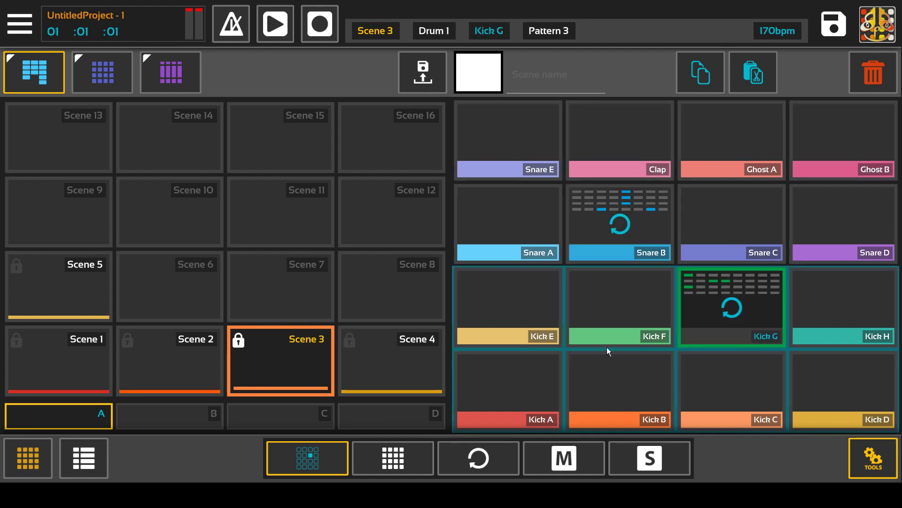
{"action": "left_click", "coordinate": [478, 451]}
{"action": "left_click", "coordinate": [659, 223]}
{"action": "left_click", "coordinate": [728, 304]}
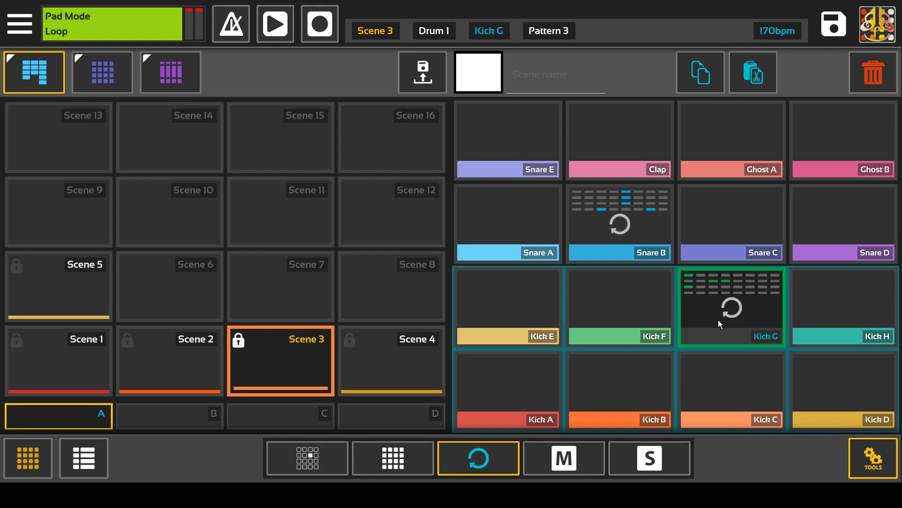
Play Scene 2 then Scene 3 during playback, stop at 01:01:01, and try dragging Scene 3 onto Scene 2.
{"action": "key", "text": "space"}
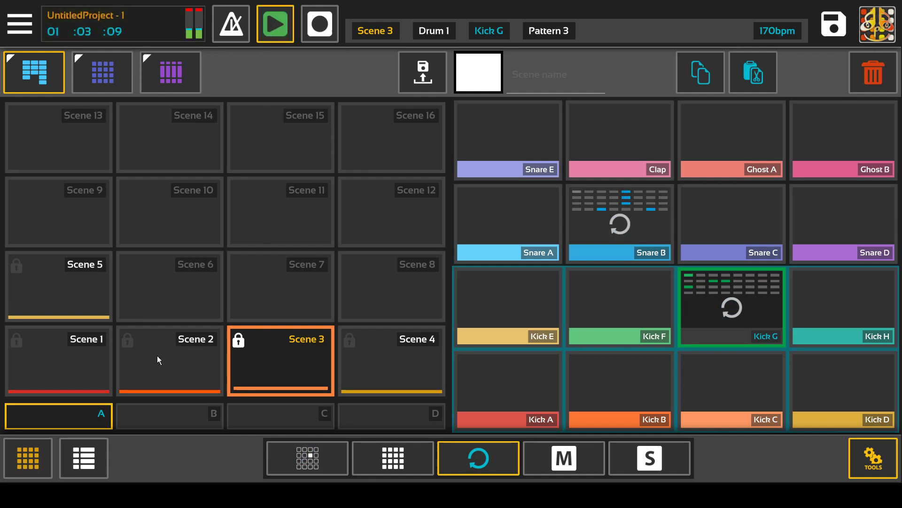
{"action": "left_click", "coordinate": [160, 356]}
{"action": "left_click", "coordinate": [251, 359]}
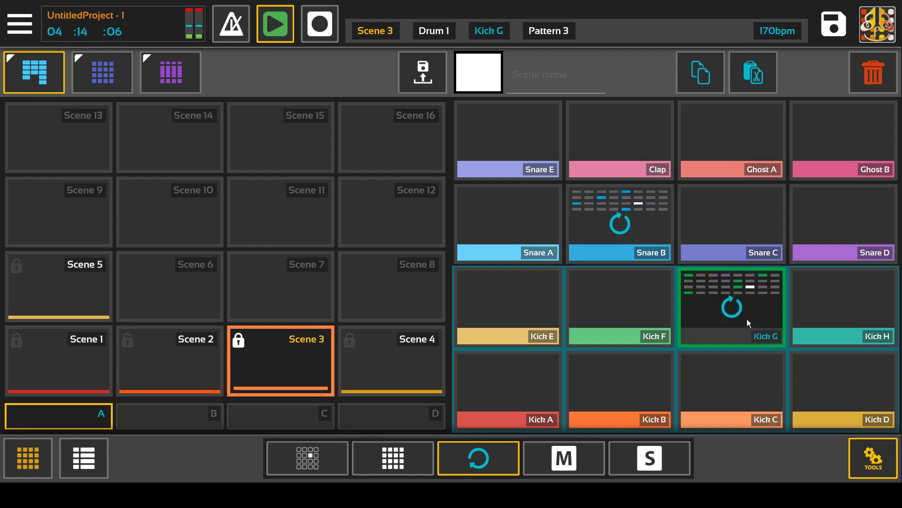
{"action": "left_click", "coordinate": [278, 36]}
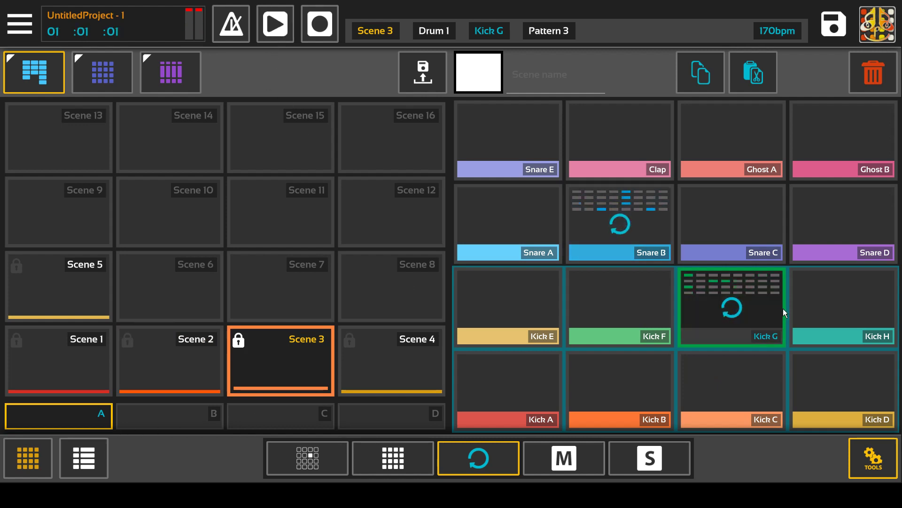
{"action": "left_click", "coordinate": [647, 228]}
{"action": "left_click_drag", "start_coordinate": [301, 351], "coordinate": [282, 353]}
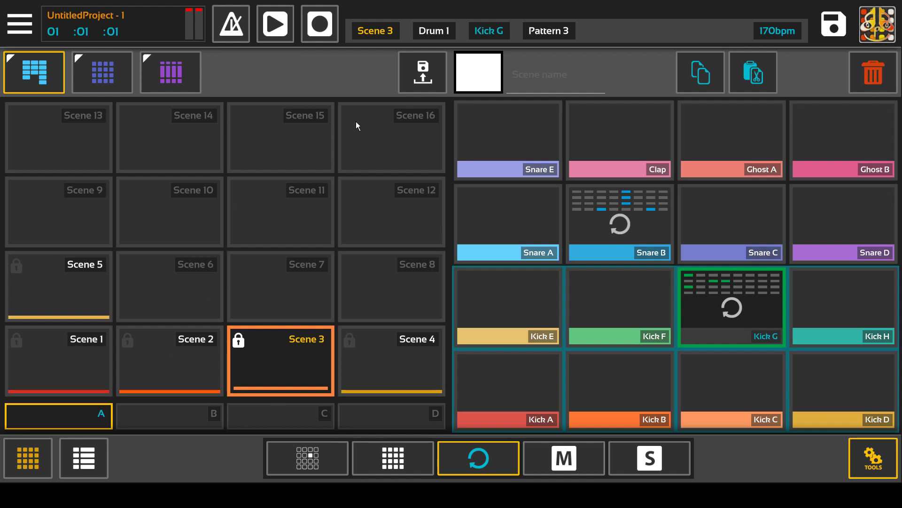
Browse scene banks A–D, return to bank A, and replace the scene grid with a second pad grid.
{"action": "left_click", "coordinate": [401, 161]}
{"action": "left_click", "coordinate": [282, 150]}
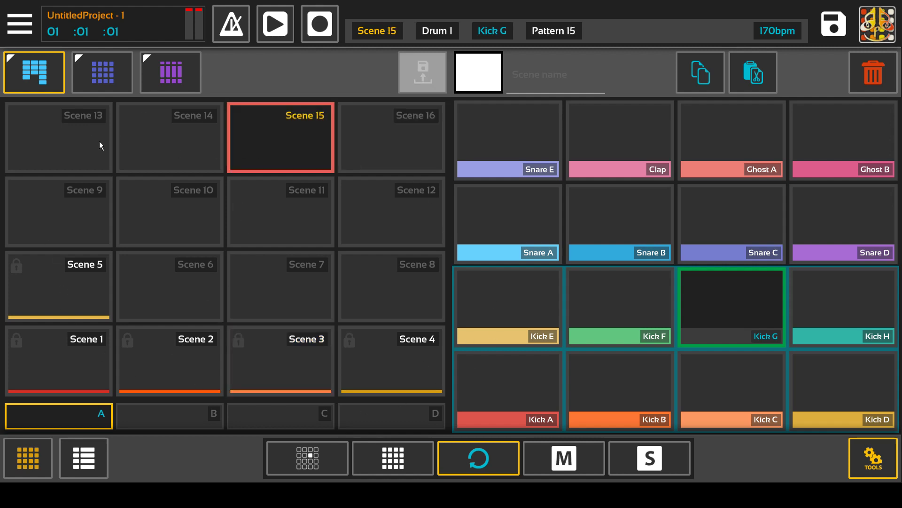
{"action": "left_click", "coordinate": [99, 141]}
{"action": "left_click", "coordinate": [184, 417]}
{"action": "left_click", "coordinate": [311, 424]}
{"action": "left_click", "coordinate": [390, 423]}
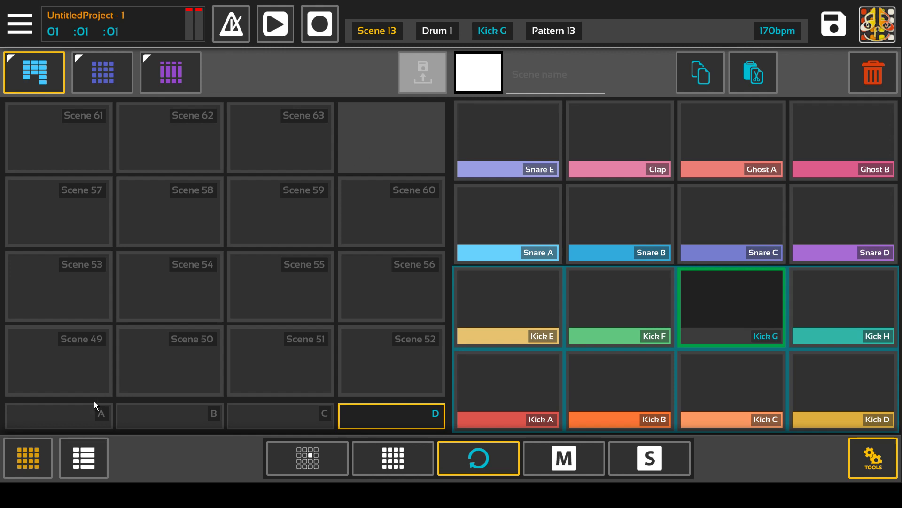
{"action": "left_click", "coordinate": [75, 414]}
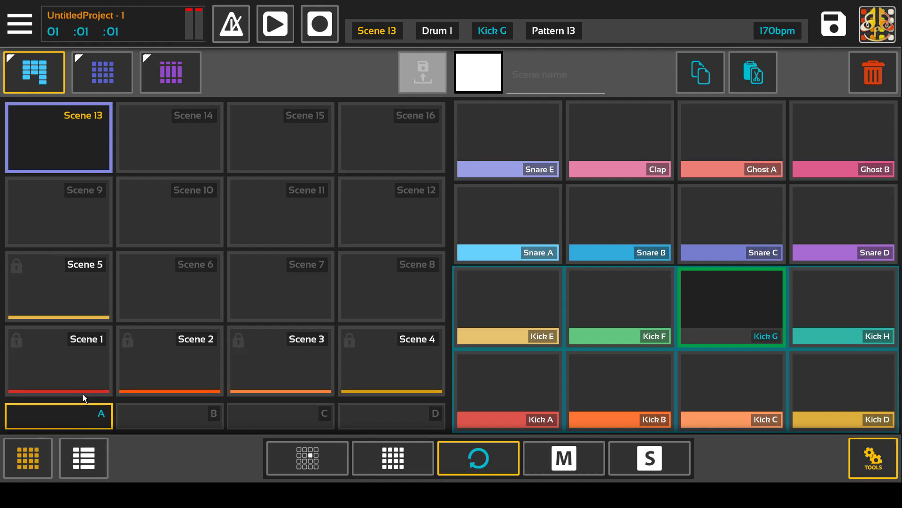
{"action": "left_click", "coordinate": [29, 74]}
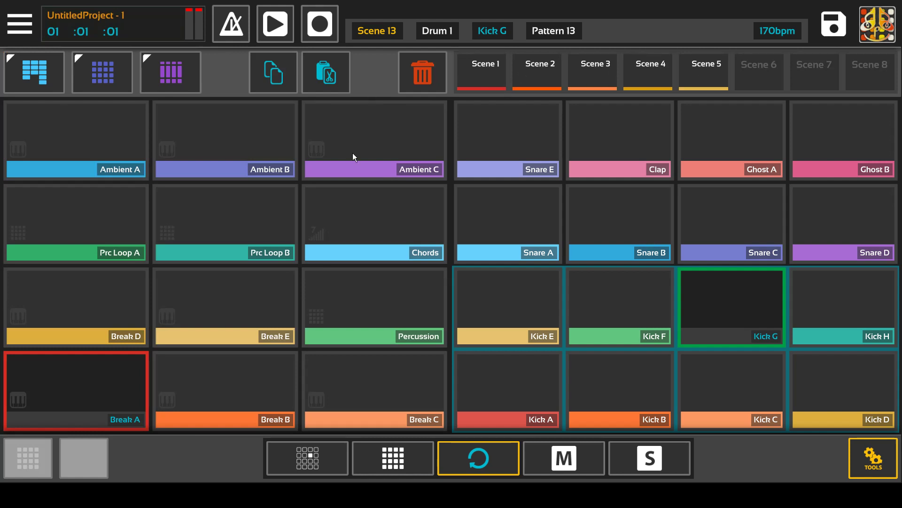
Play Scene 1 from the scene strip, launching Scene 2, Percussion and Prc Loop B alongside it.
{"action": "left_click", "coordinate": [480, 88]}
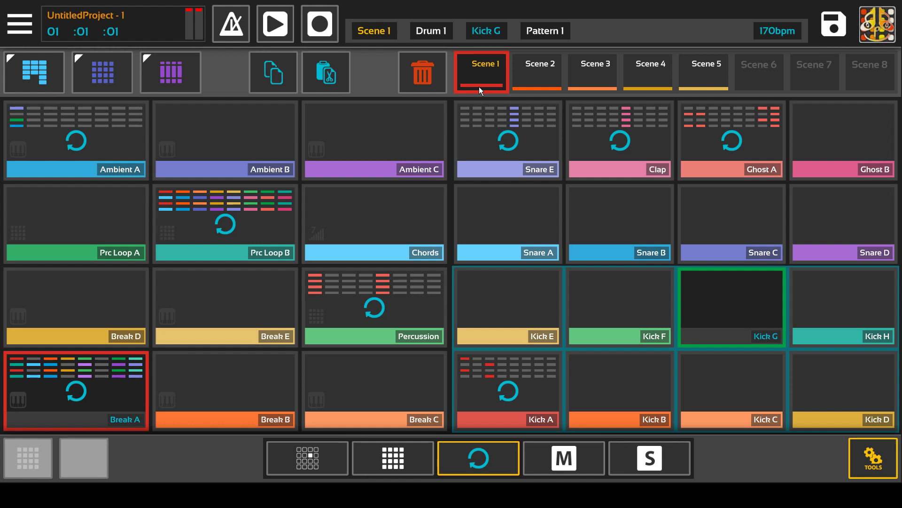
{"action": "left_click", "coordinate": [276, 28]}
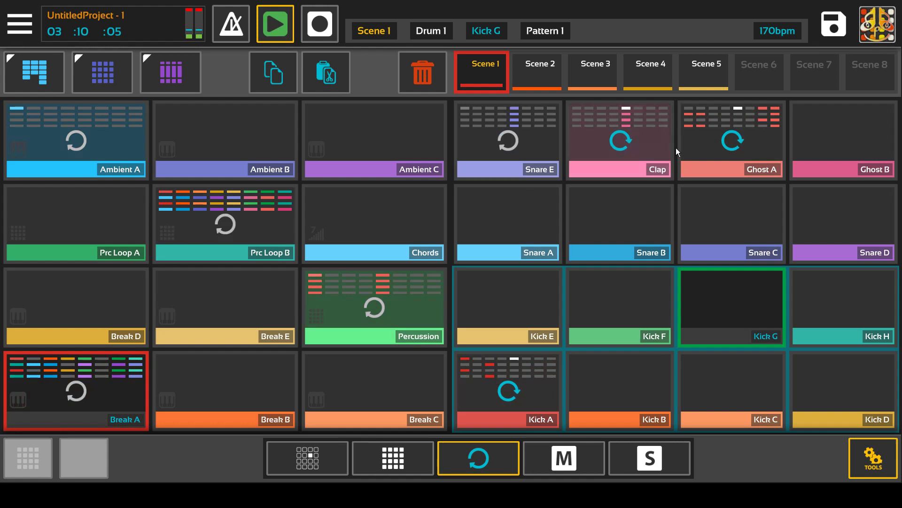
{"action": "left_click", "coordinate": [534, 78]}
{"action": "left_click", "coordinate": [492, 76]}
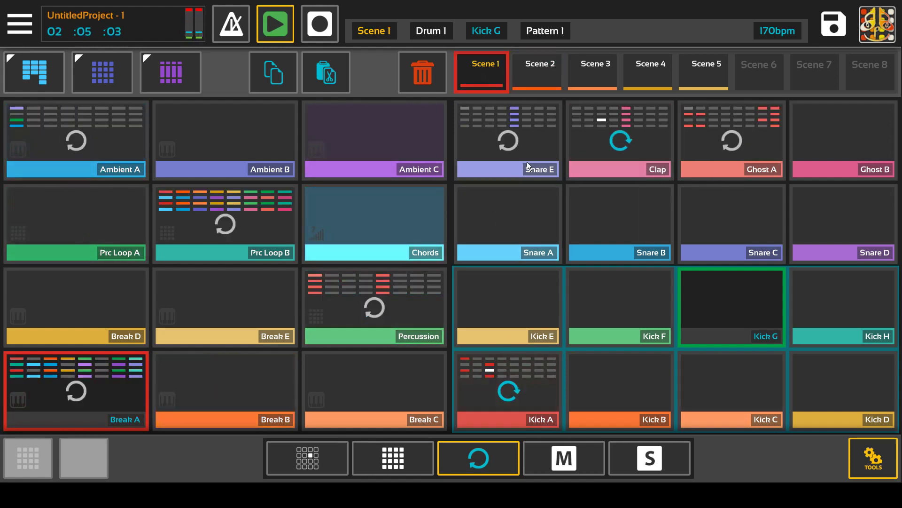
{"action": "left_click", "coordinate": [380, 311]}
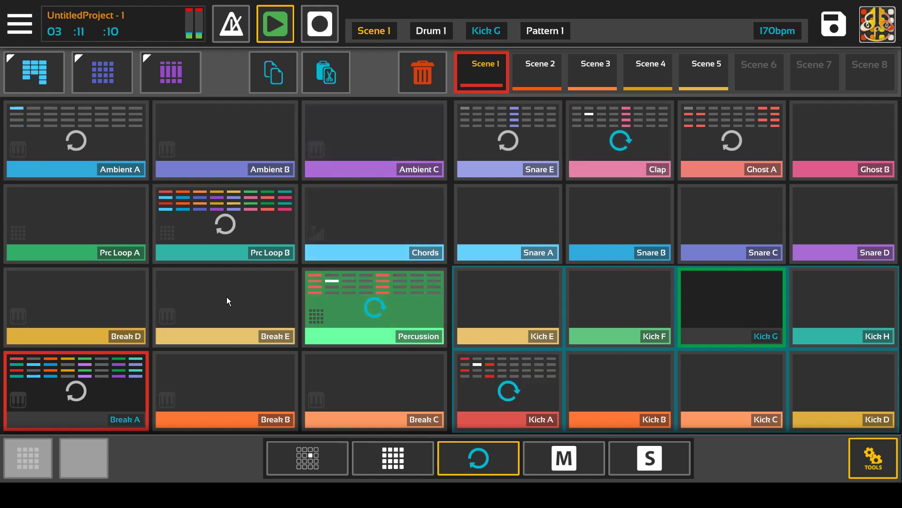
{"action": "left_click", "coordinate": [225, 236]}
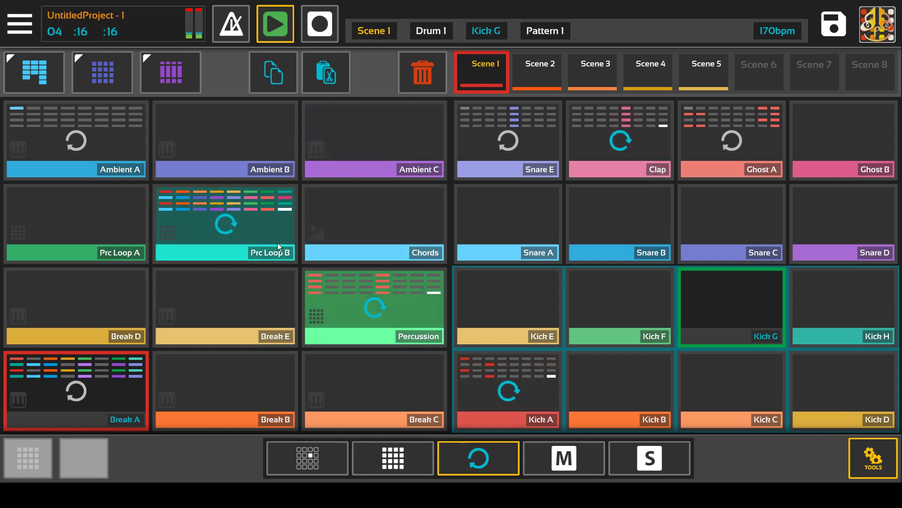
{"action": "left_click", "coordinate": [535, 71]}
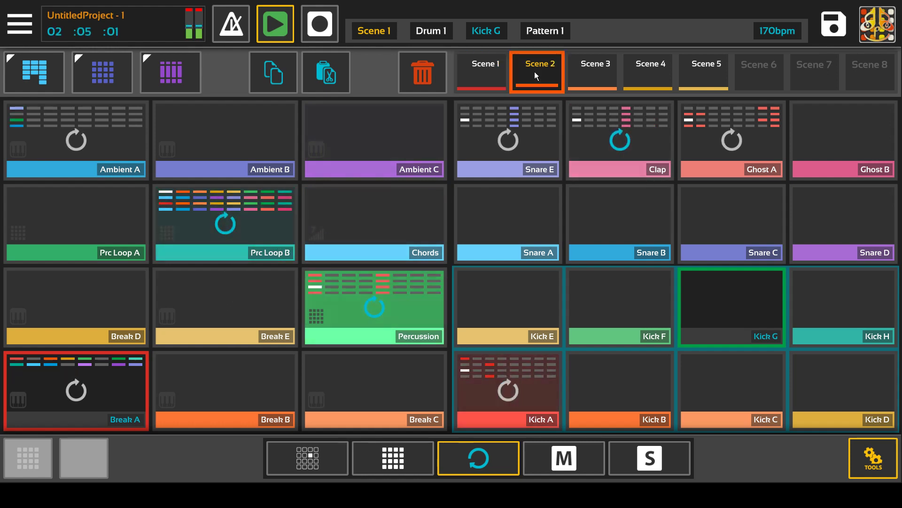
{"action": "left_click", "coordinate": [482, 77]}
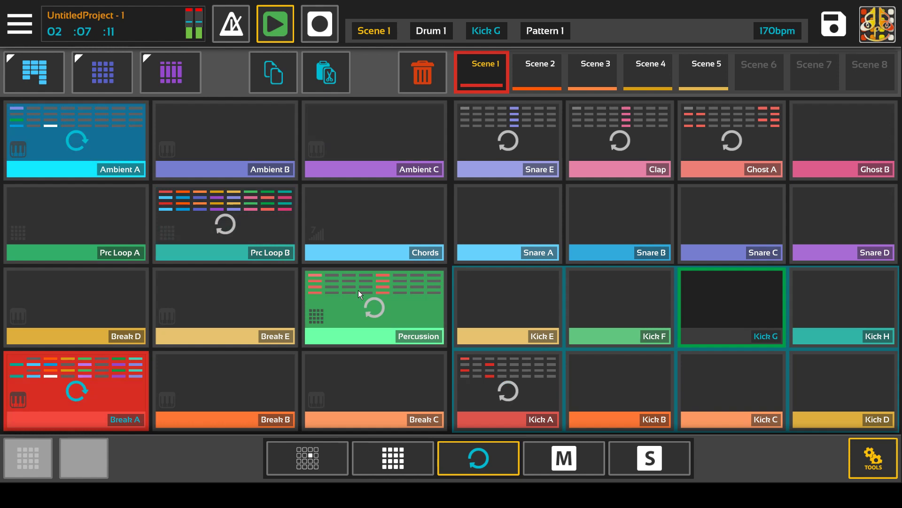
Stop playback and restore the Scenes 1–16 selection grid on the left.
{"action": "key", "text": "space"}
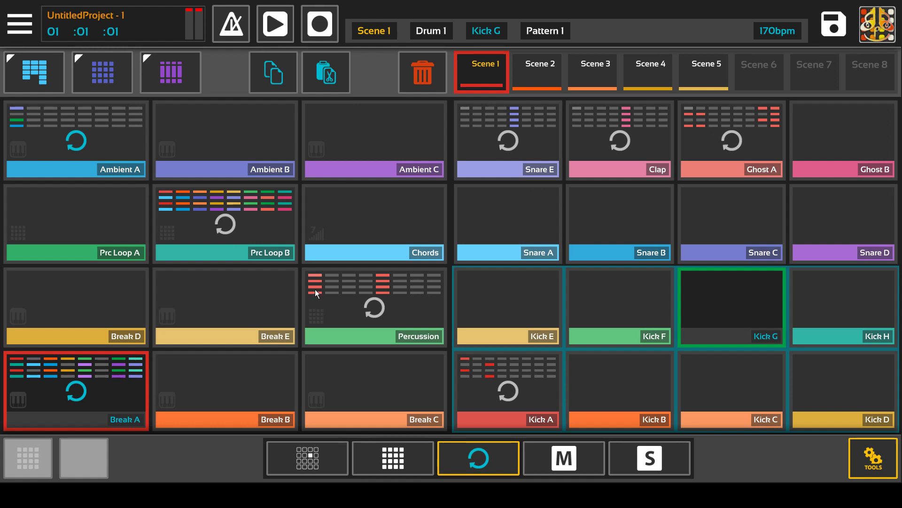
{"action": "left_click", "coordinate": [34, 72]}
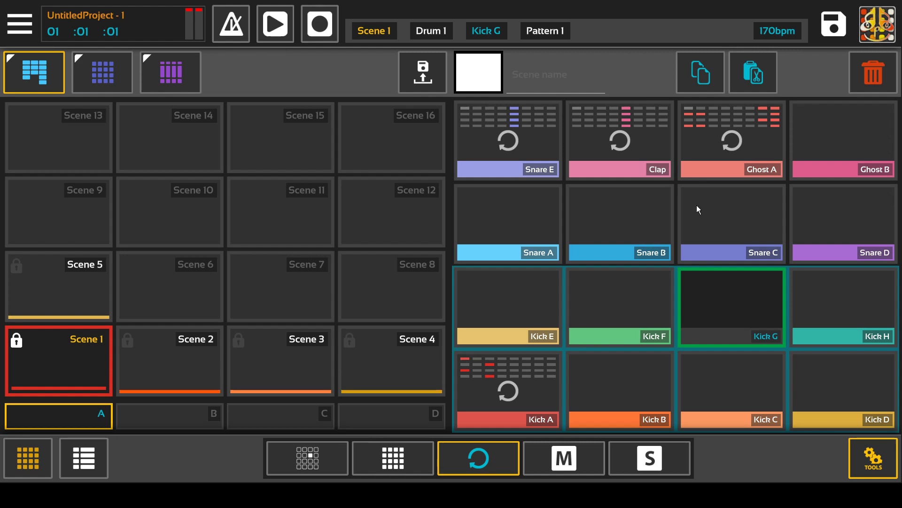
Try the Pad Copy and Pad Move modes, then reselect Scene 1.
{"action": "left_click", "coordinate": [690, 72]}
{"action": "left_click", "coordinate": [758, 78]}
{"action": "left_click", "coordinate": [709, 73]}
{"action": "left_click", "coordinate": [710, 74]}
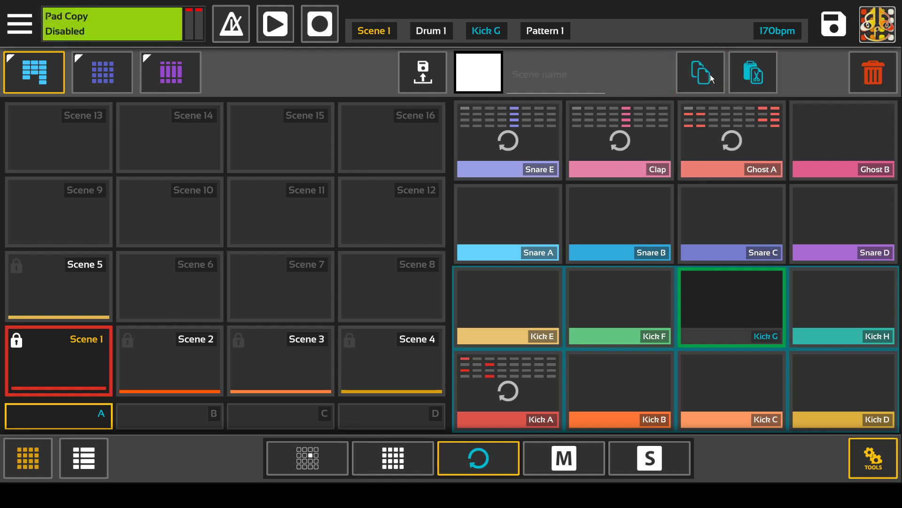
{"action": "left_click", "coordinate": [184, 368]}
{"action": "left_click", "coordinate": [79, 372]}
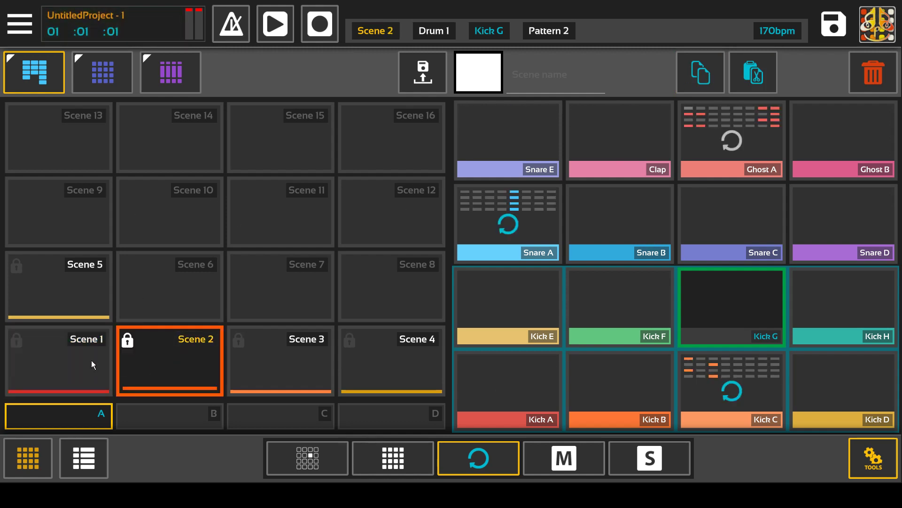
{"action": "left_click", "coordinate": [91, 360]}
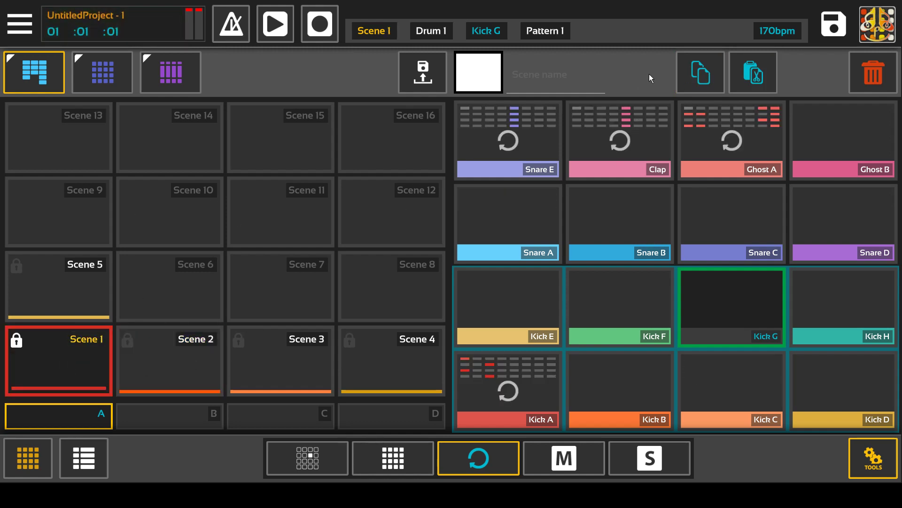
With Pad Copy on, copy Scene 1 onto Scene 38 in bank C and confirm the duplication.
{"action": "left_click", "coordinate": [685, 76]}
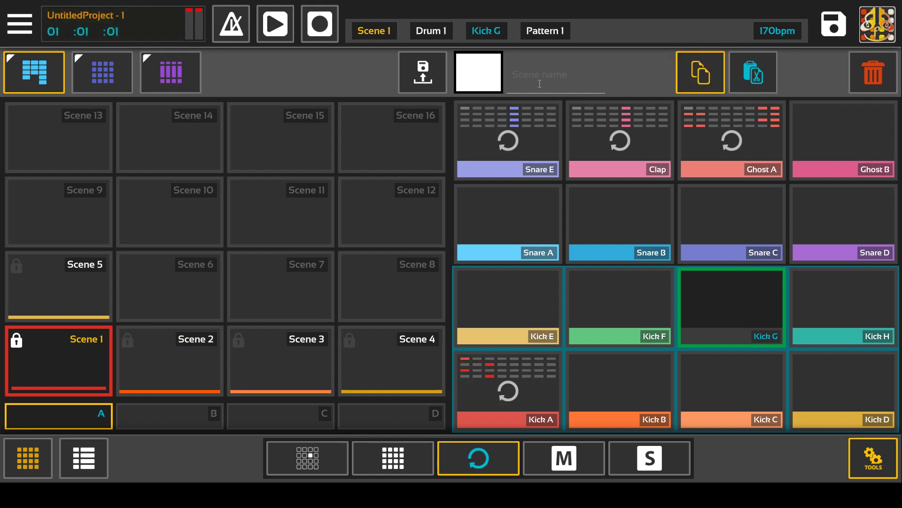
{"action": "left_click_drag", "start_coordinate": [57, 362], "coordinate": [183, 294]}
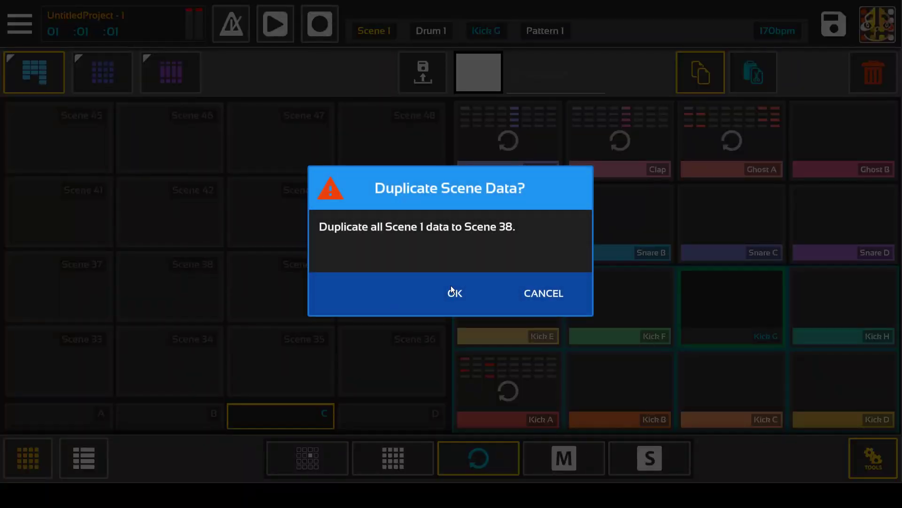
{"action": "left_click", "coordinate": [452, 291]}
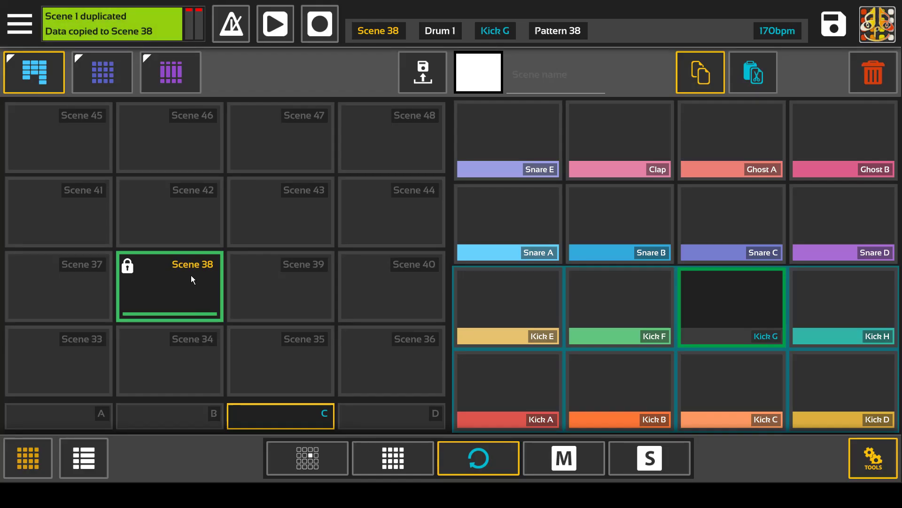
{"action": "left_click", "coordinate": [123, 420]}
{"action": "left_click", "coordinate": [109, 418]}
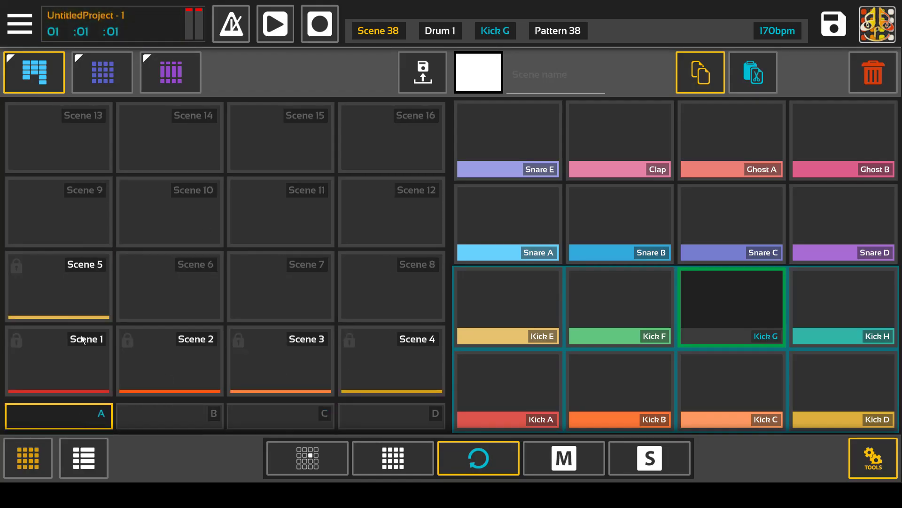
{"action": "left_click", "coordinate": [285, 418]}
With Pad Move on, copy Scene 38's data onto Scene 6 and confirm.
{"action": "left_click", "coordinate": [768, 81]}
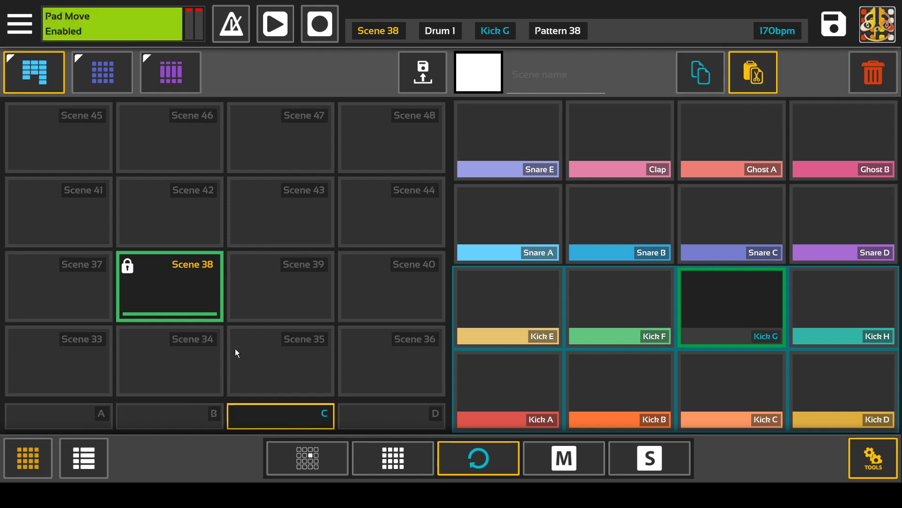
{"action": "left_click_drag", "start_coordinate": [154, 274], "coordinate": [183, 275]}
{"action": "left_click", "coordinate": [465, 295]}
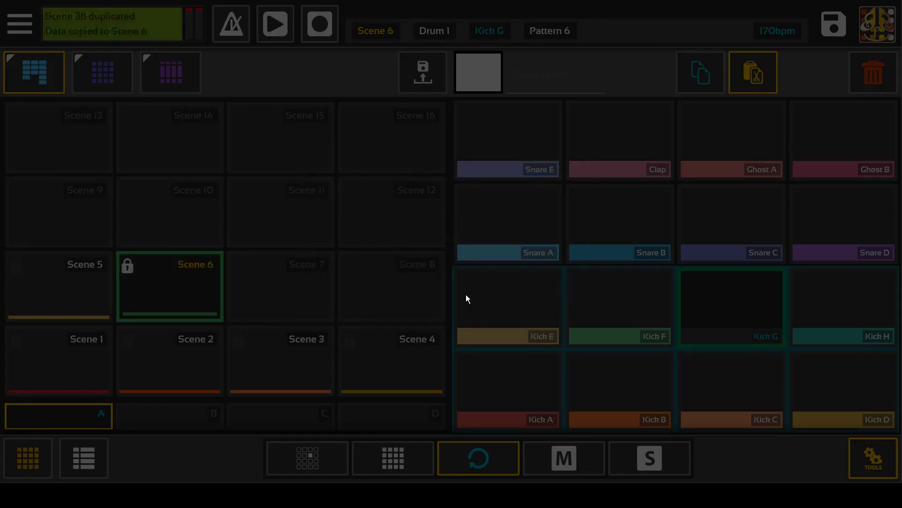
{"action": "left_click", "coordinate": [70, 290]}
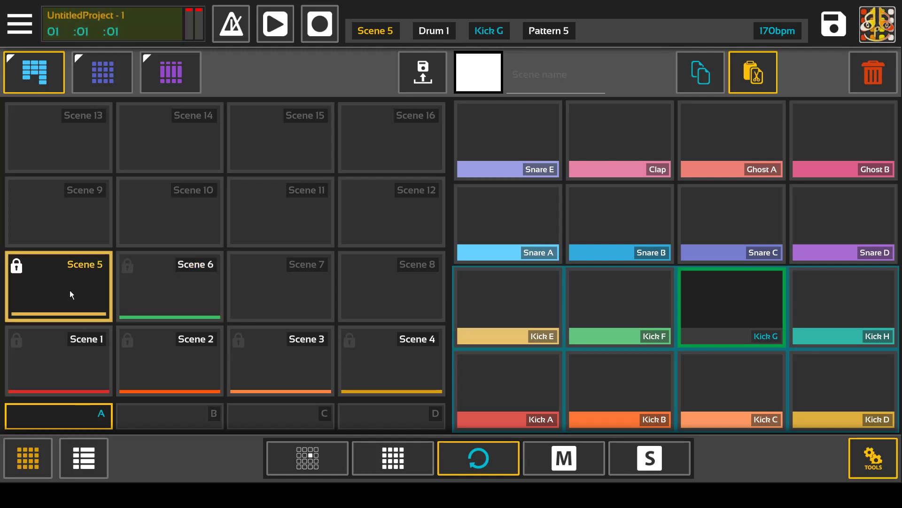
{"action": "left_click", "coordinate": [192, 291]}
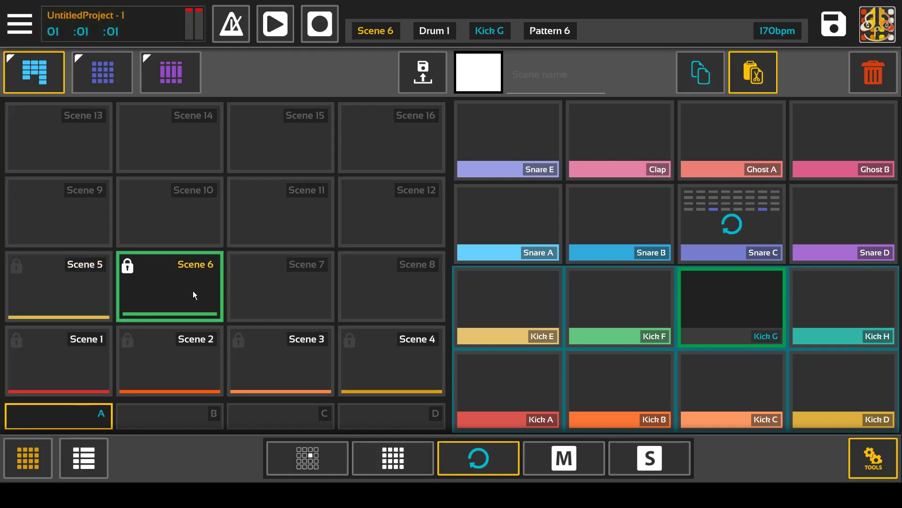
Check Scene 6's copied data across banks, then show the Synth bank with Scene 5 active.
{"action": "left_click", "coordinate": [85, 451]}
{"action": "left_click", "coordinate": [33, 459]}
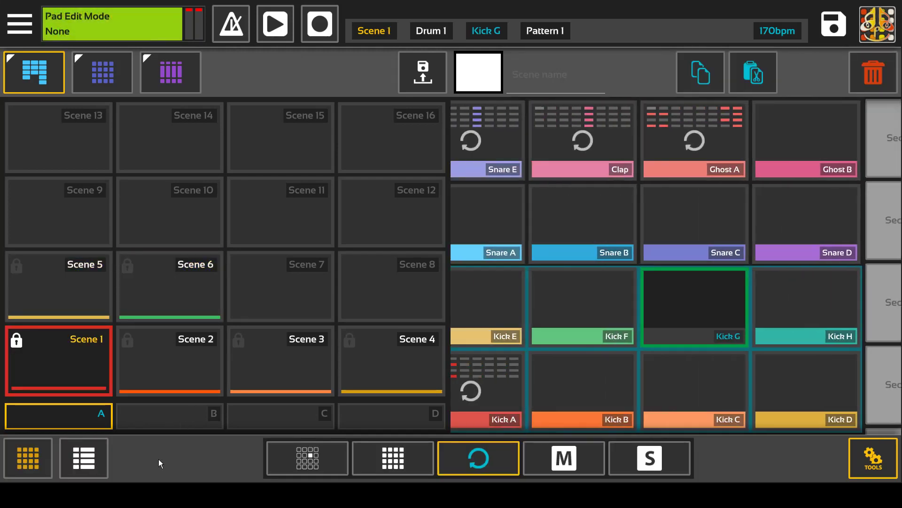
{"action": "left_click", "coordinate": [200, 410]}
{"action": "left_click", "coordinate": [297, 419]}
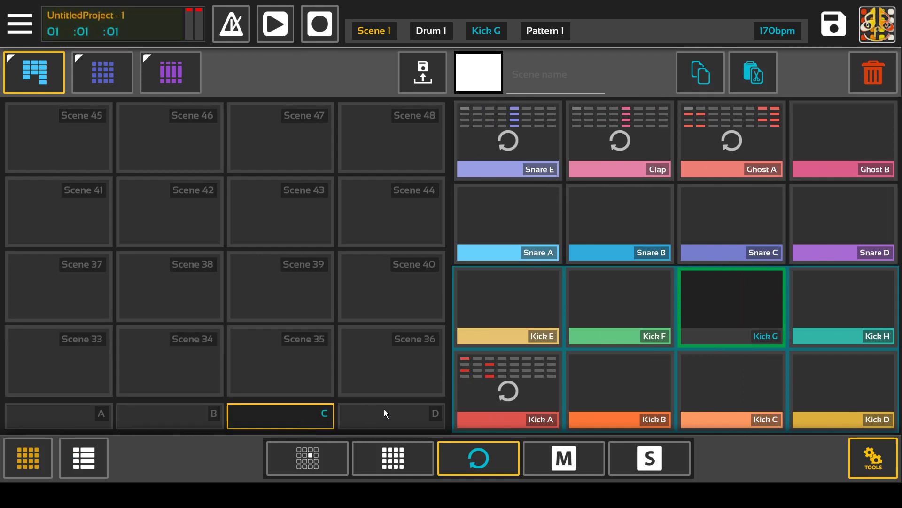
{"action": "left_click", "coordinate": [85, 422]}
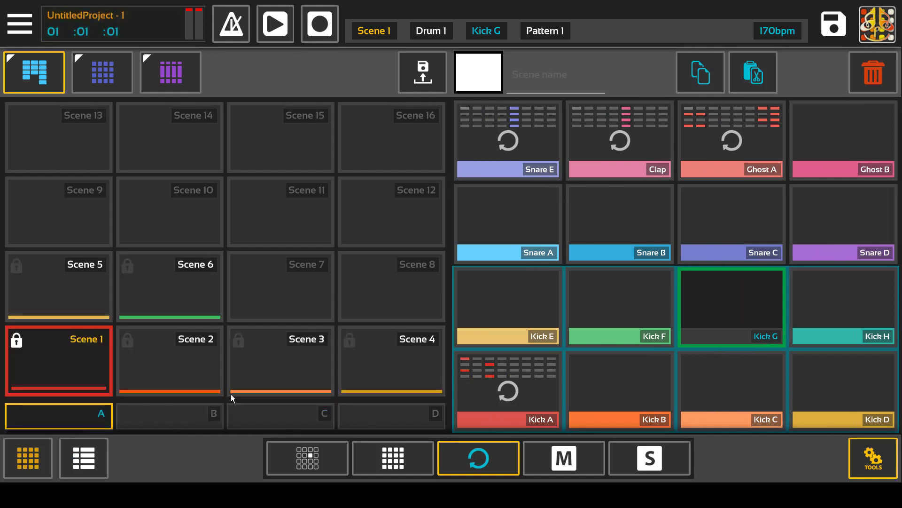
{"action": "left_click", "coordinate": [132, 275]}
{"action": "left_click", "coordinate": [66, 273]}
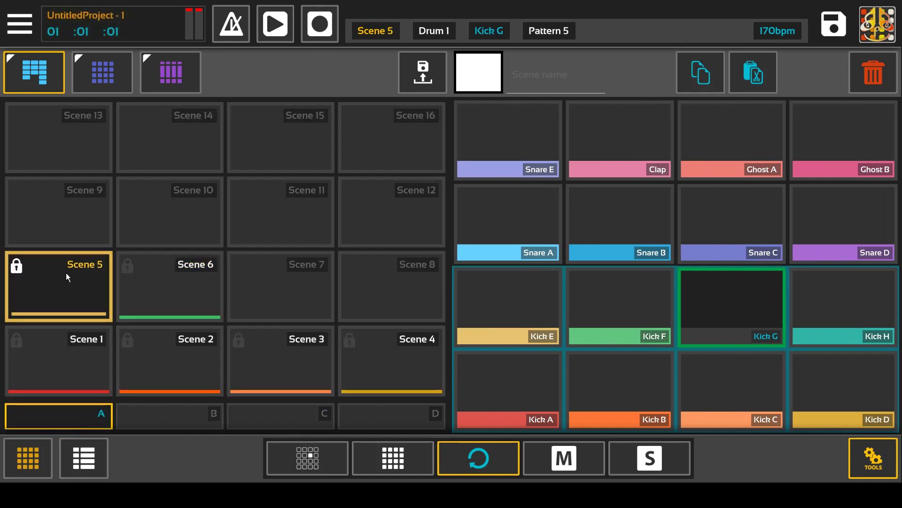
{"action": "left_click", "coordinate": [123, 281]}
{"action": "left_click", "coordinate": [49, 458]}
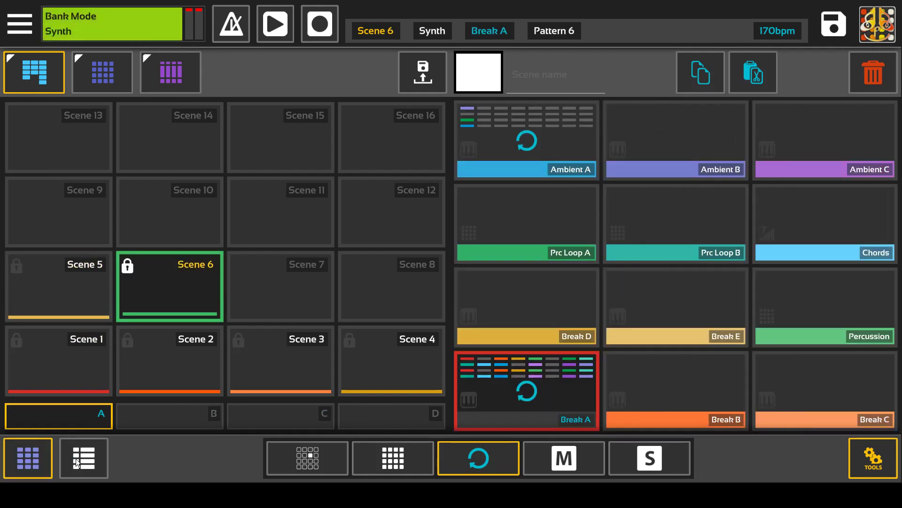
{"action": "left_click", "coordinate": [86, 296]}
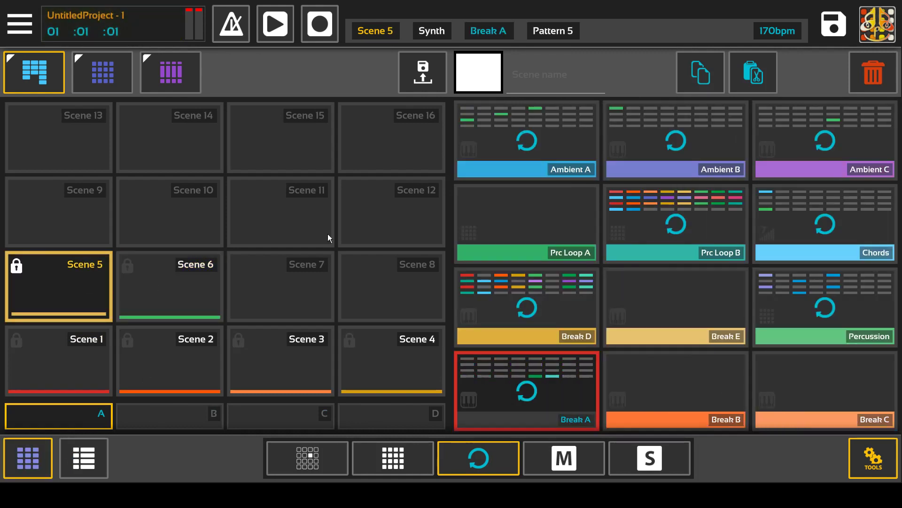
Set Scene 5's colour to olive green and its name to 'Name', then reselect it.
{"action": "left_click", "coordinate": [476, 71]}
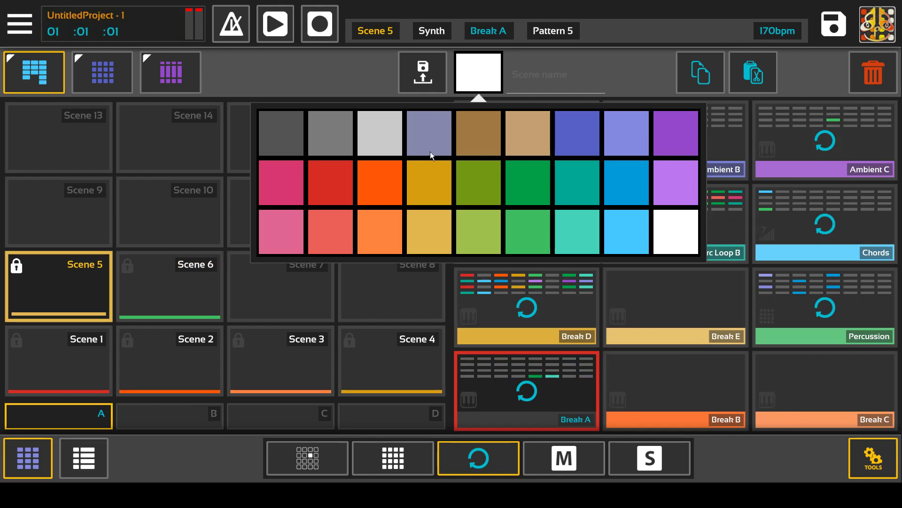
{"action": "left_click", "coordinate": [472, 185]}
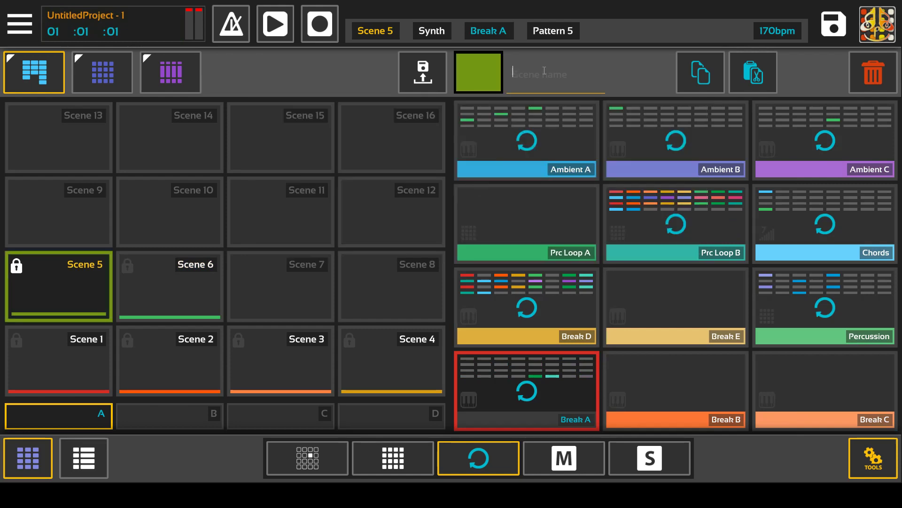
{"action": "type", "text": "Name"}
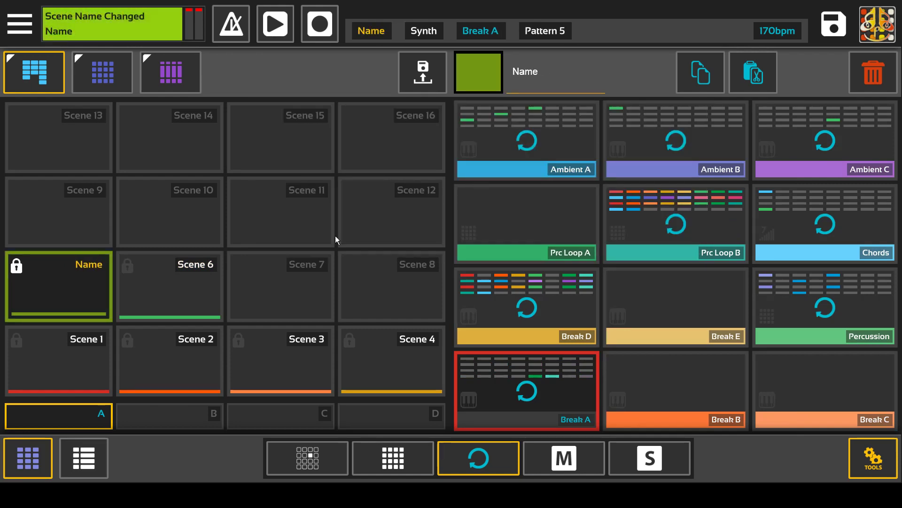
{"action": "left_click", "coordinate": [167, 297]}
{"action": "left_click", "coordinate": [71, 288]}
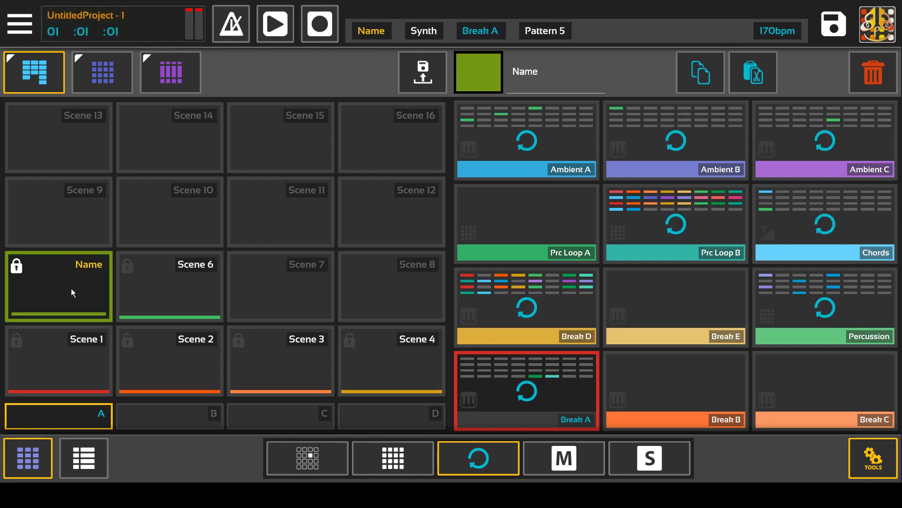
{"action": "left_click", "coordinate": [96, 456]}
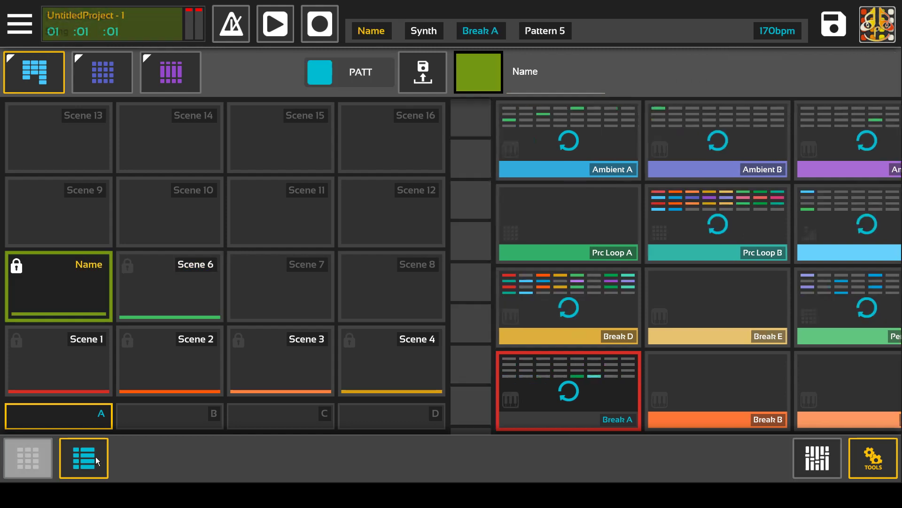
{"action": "left_click", "coordinate": [96, 455]}
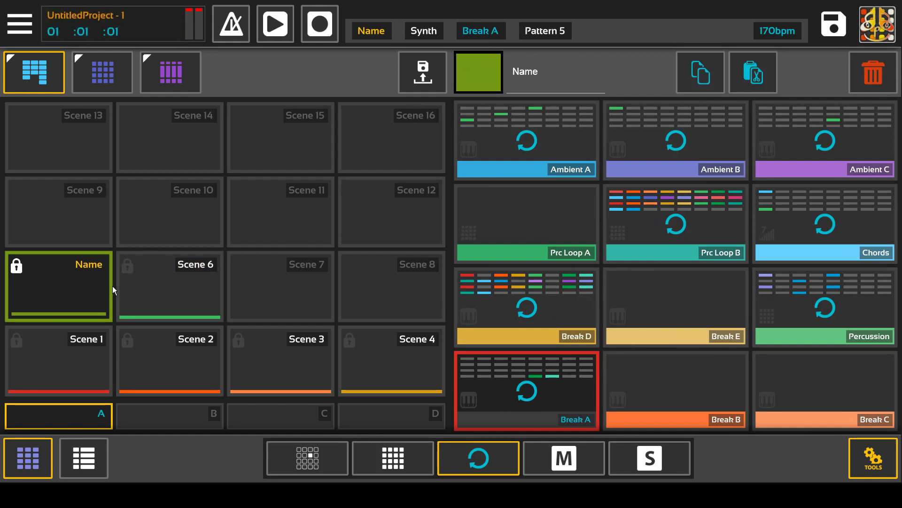
Clear Scene 5's custom name and patterns, confirming Clear Scene Data, then recheck the Synth bank.
{"action": "left_click", "coordinate": [883, 75]}
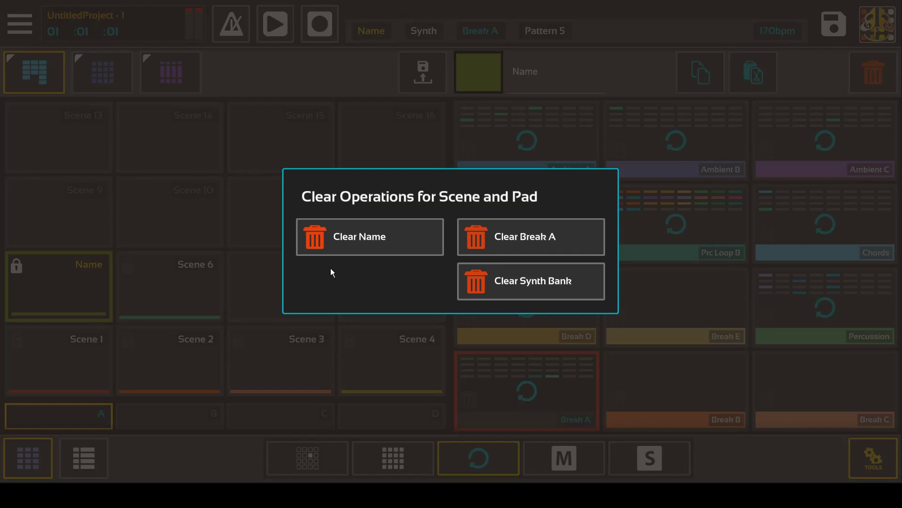
{"action": "left_click", "coordinate": [387, 235]}
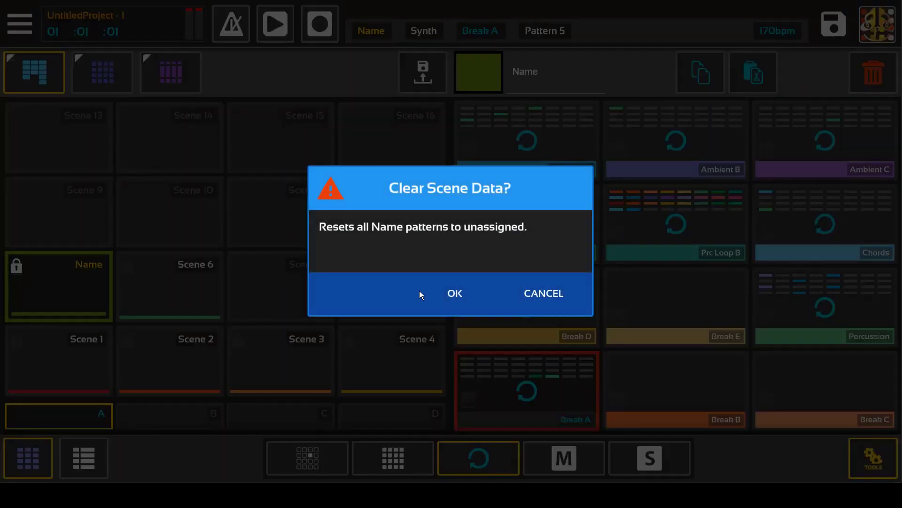
{"action": "left_click", "coordinate": [451, 291]}
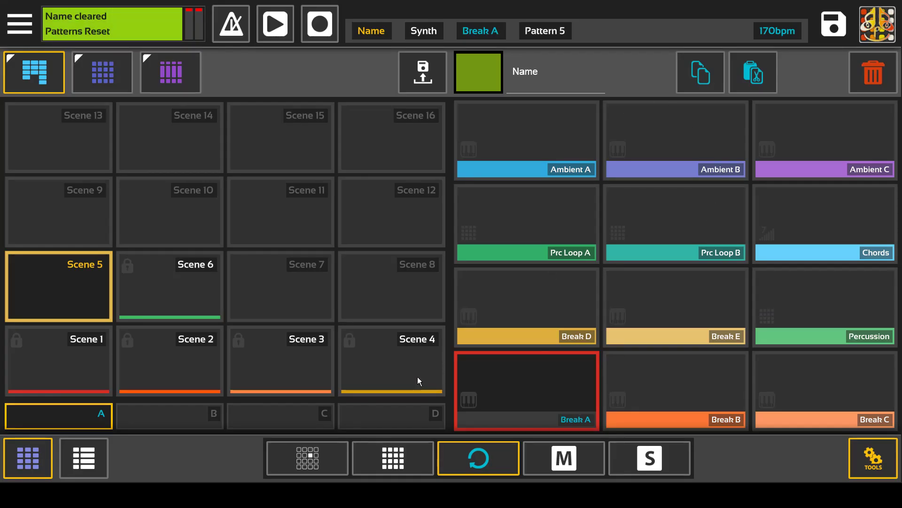
{"action": "left_click", "coordinate": [34, 464]}
{"action": "left_click", "coordinate": [35, 465]}
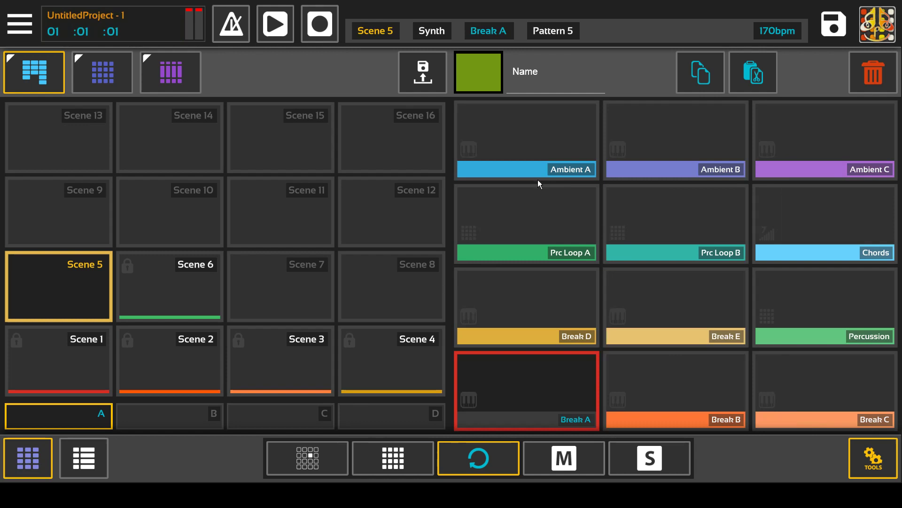
Make Scene 1 active and start a media export named 'Name it'.
{"action": "left_click", "coordinate": [97, 344]}
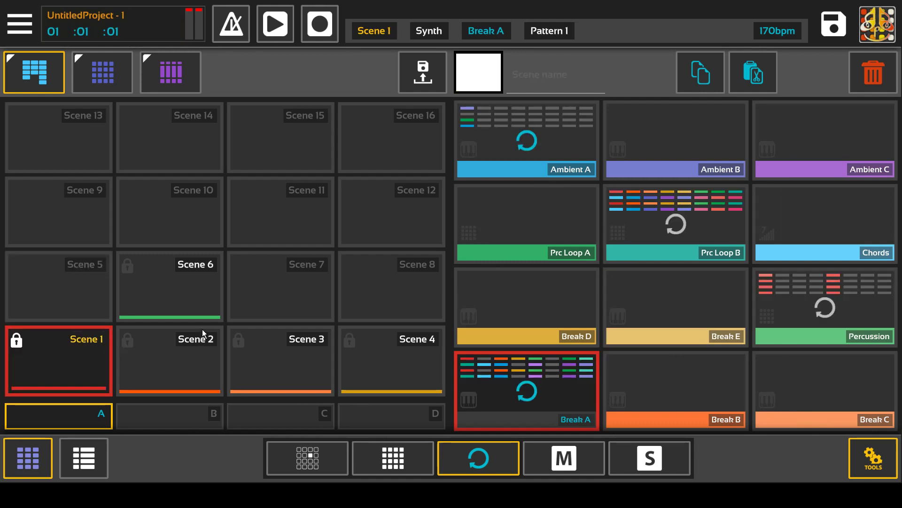
{"action": "left_click", "coordinate": [423, 81]}
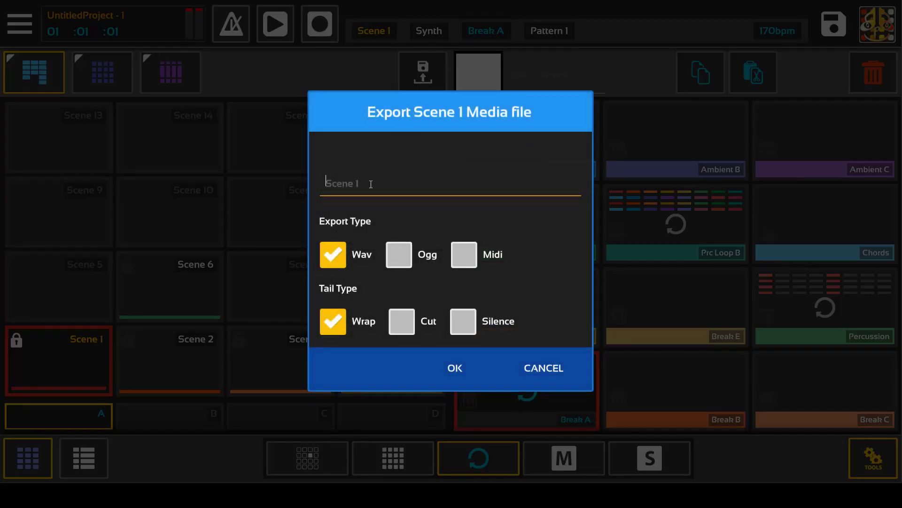
{"action": "type", "text": "Name it"}
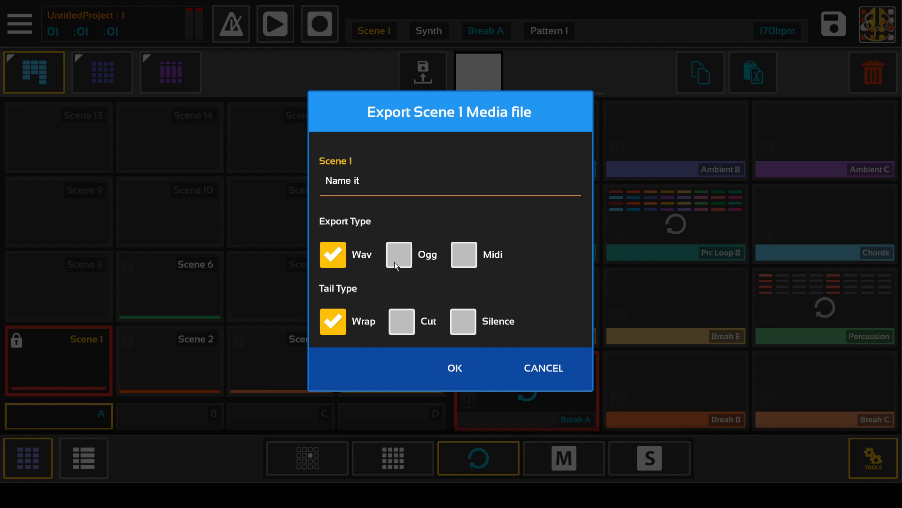
Try the Ogg, Midi and Wav formats and Cut and Silence tails, then cancel the export.
{"action": "left_click", "coordinate": [400, 262]}
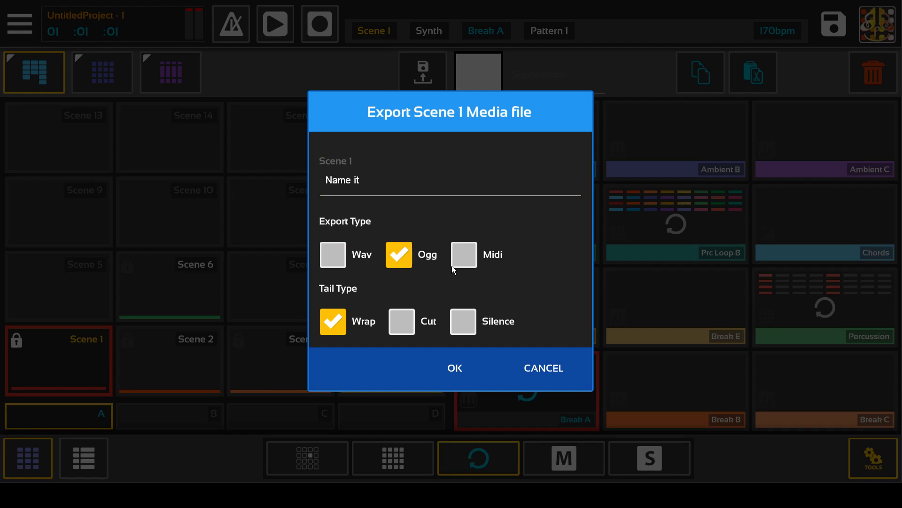
{"action": "left_click", "coordinate": [464, 264]}
{"action": "left_click", "coordinate": [332, 263]}
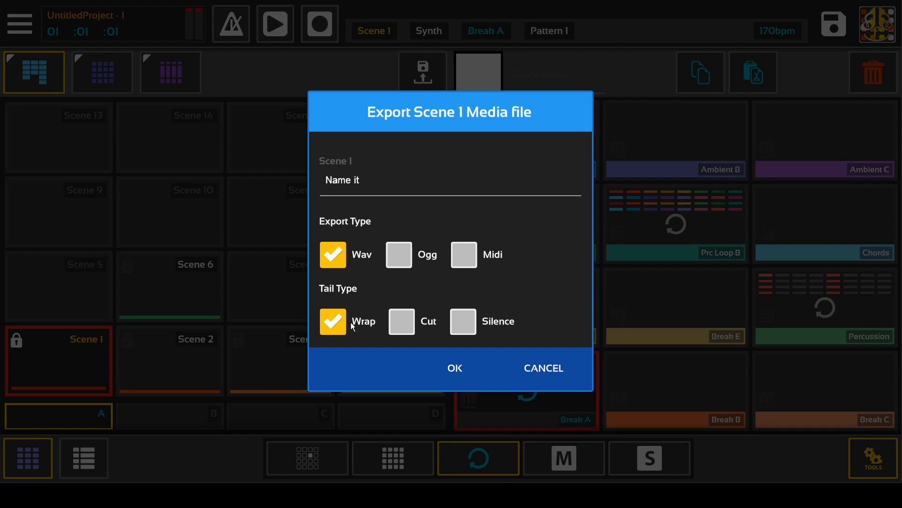
{"action": "left_click", "coordinate": [396, 328]}
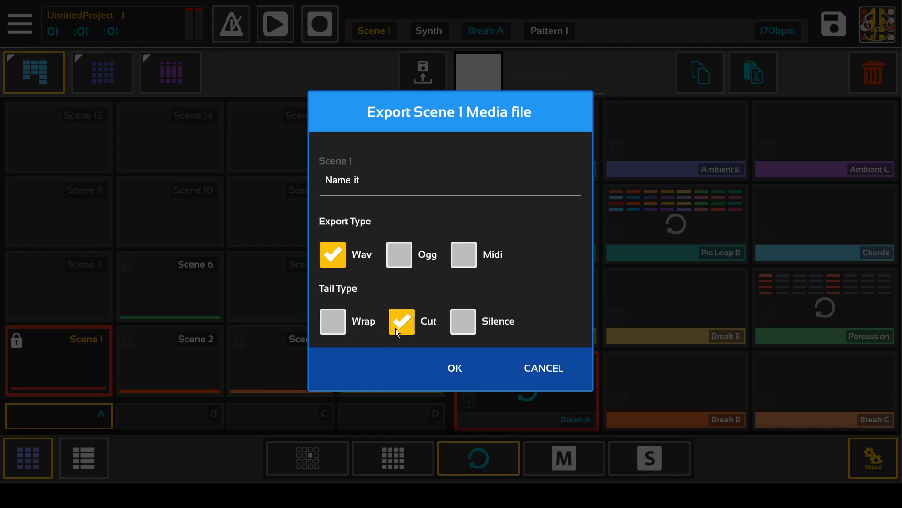
{"action": "left_click", "coordinate": [472, 323]}
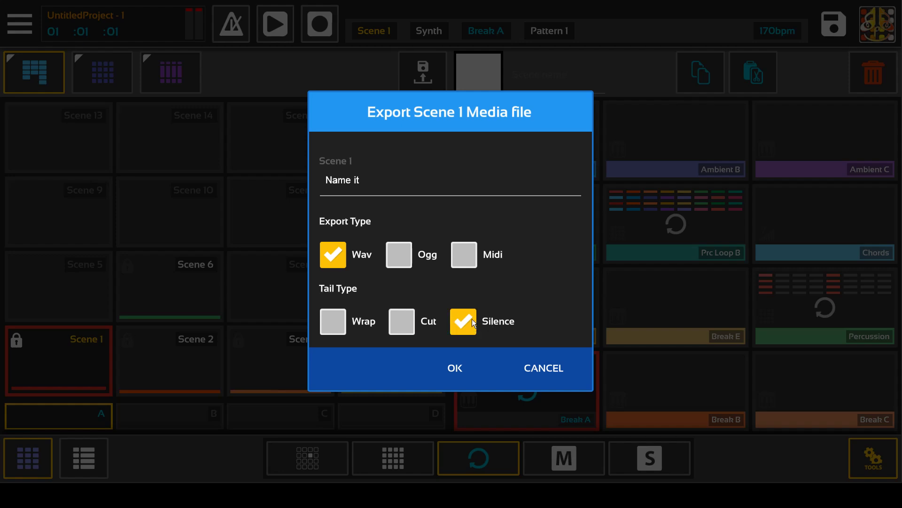
{"action": "left_click", "coordinate": [547, 369]}
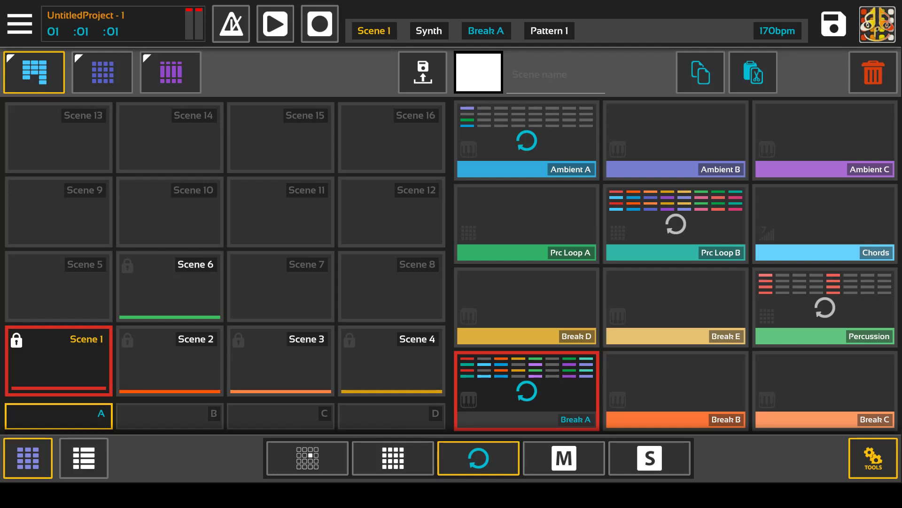
Try Scenes 6 and 1, settle back on Scene 2, and browse banks B and C before returning to bank A.
{"action": "left_click", "coordinate": [184, 348]}
{"action": "left_click", "coordinate": [188, 313]}
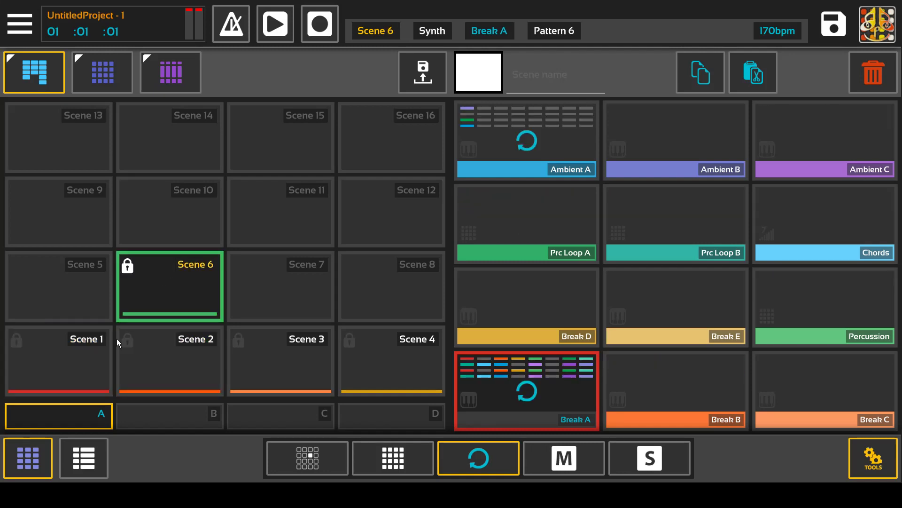
{"action": "left_click", "coordinate": [94, 357]}
{"action": "left_click", "coordinate": [158, 367]}
{"action": "left_click", "coordinate": [161, 427]}
{"action": "left_click", "coordinate": [303, 415]}
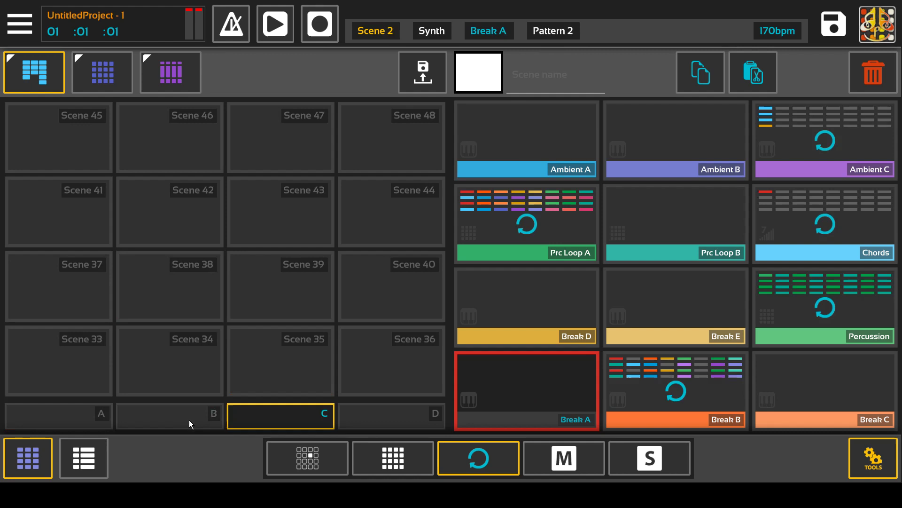
{"action": "left_click", "coordinate": [96, 422]}
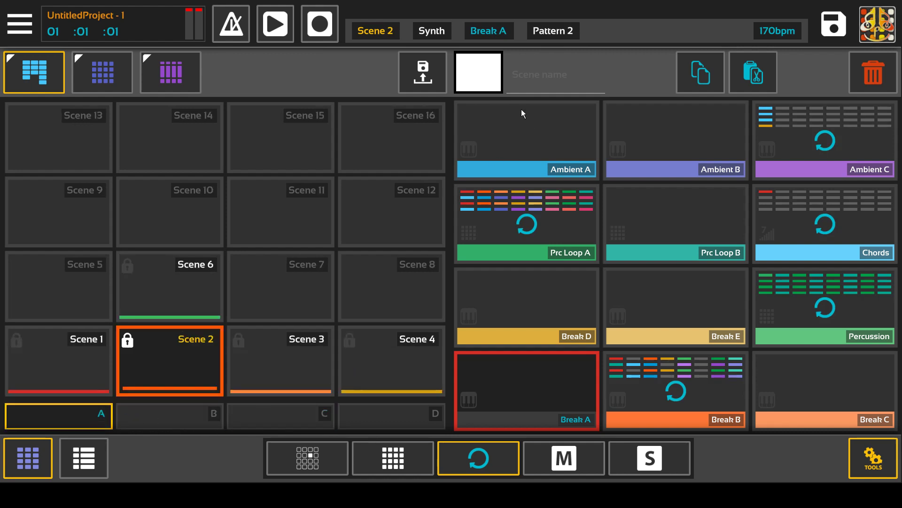
Check the scene colour choices, toggle pad copy and move off again, and attempt clearing Scene 2.
{"action": "left_click", "coordinate": [468, 70]}
{"action": "left_click", "coordinate": [559, 76]}
{"action": "left_click", "coordinate": [710, 79]}
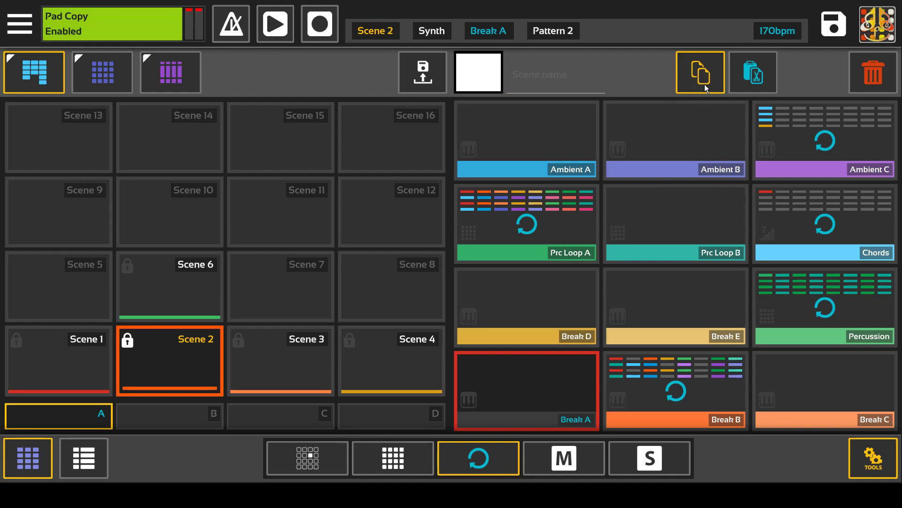
{"action": "left_click", "coordinate": [704, 84]}
{"action": "left_click", "coordinate": [762, 81]}
{"action": "left_click", "coordinate": [764, 81]}
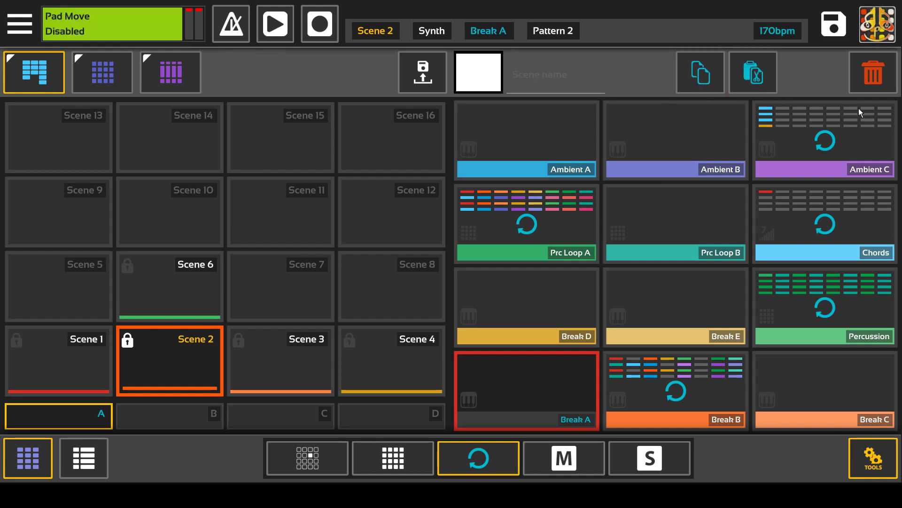
{"action": "left_click", "coordinate": [874, 73]}
{"action": "left_click", "coordinate": [377, 230]}
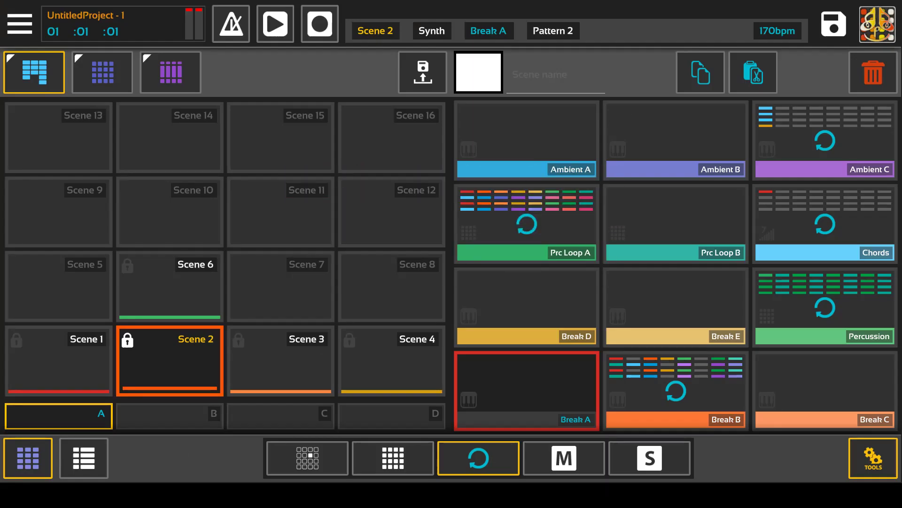
Switch to dual pad mode and scroll through the scene strip.
{"action": "left_click", "coordinate": [40, 79]}
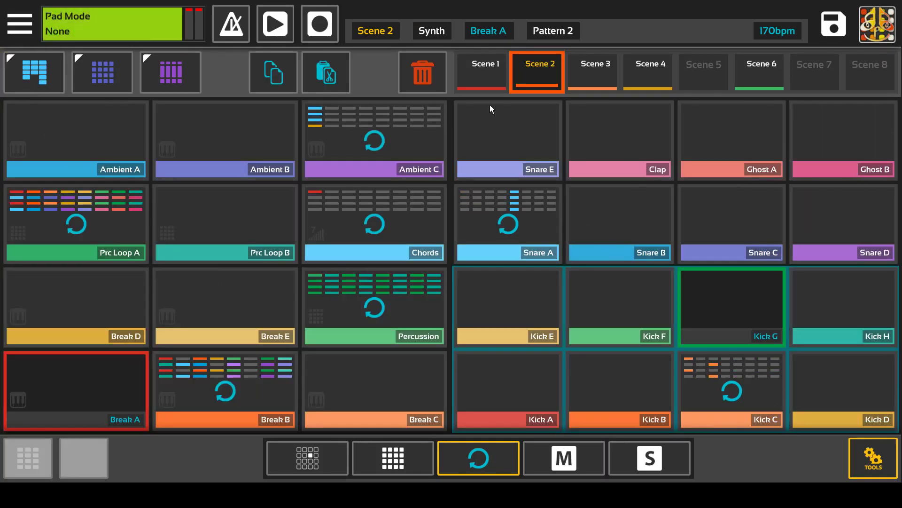
{"action": "scroll", "coordinate": [711, 61], "scroll_direction": "down", "scroll_amount": 10}
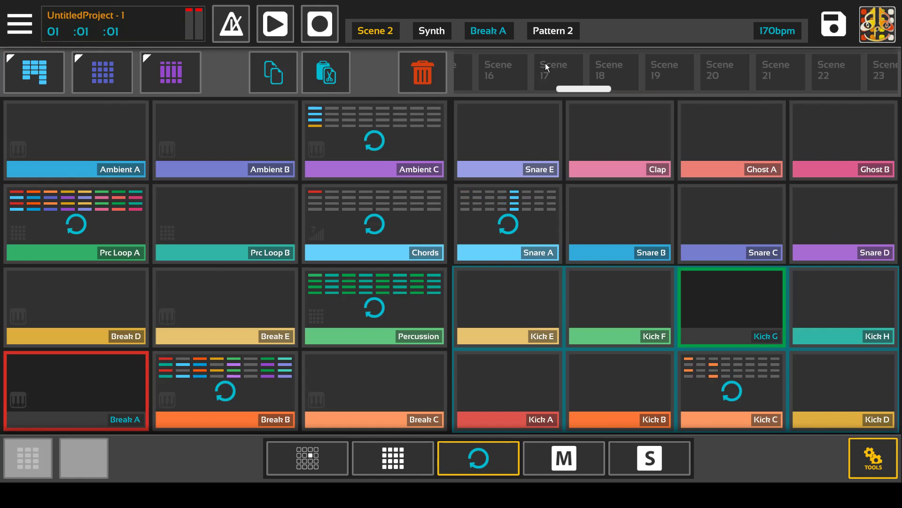
{"action": "scroll", "coordinate": [532, 64], "scroll_direction": "up", "scroll_amount": 7}
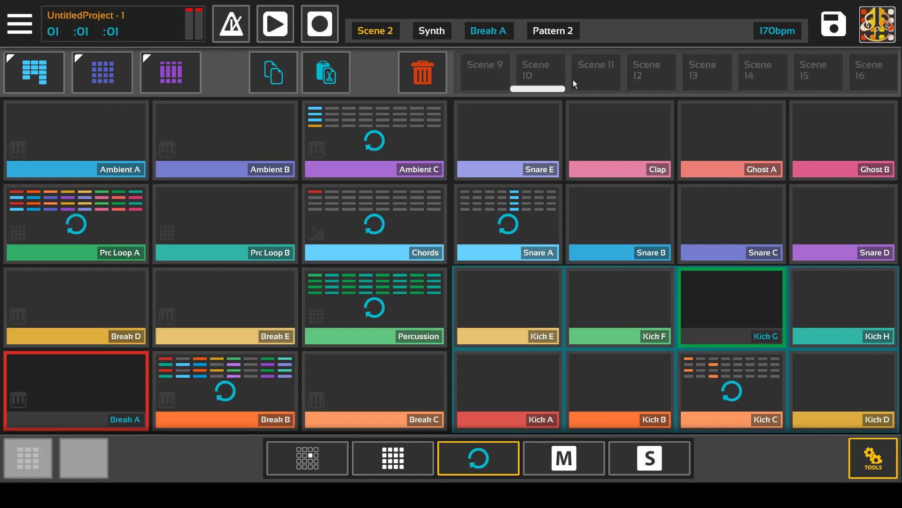
{"action": "scroll", "coordinate": [573, 83], "scroll_direction": "up", "scroll_amount": 8}
{"action": "scroll", "coordinate": [629, 88], "scroll_direction": "down", "scroll_amount": 8}
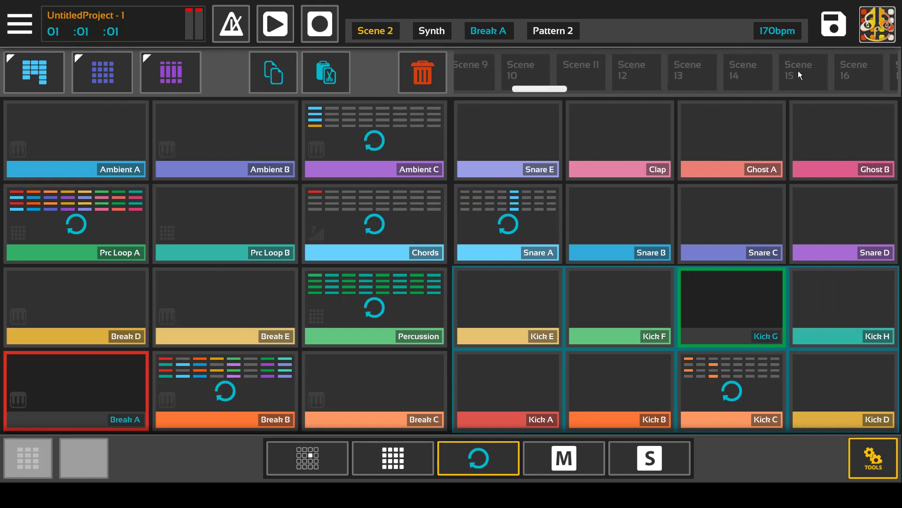
{"action": "scroll", "coordinate": [798, 71], "scroll_direction": "up", "scroll_amount": 8}
Launch Scenes 4, 6 and 5, end on Scene 1, and return to the scene grid.
{"action": "left_click", "coordinate": [648, 71]}
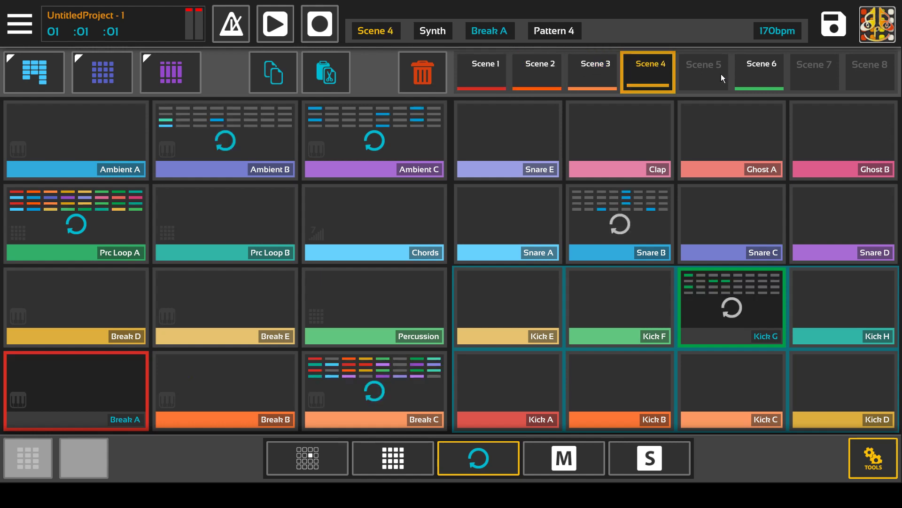
{"action": "left_click", "coordinate": [759, 72]}
{"action": "left_click", "coordinate": [722, 74]}
{"action": "left_click", "coordinate": [491, 72]}
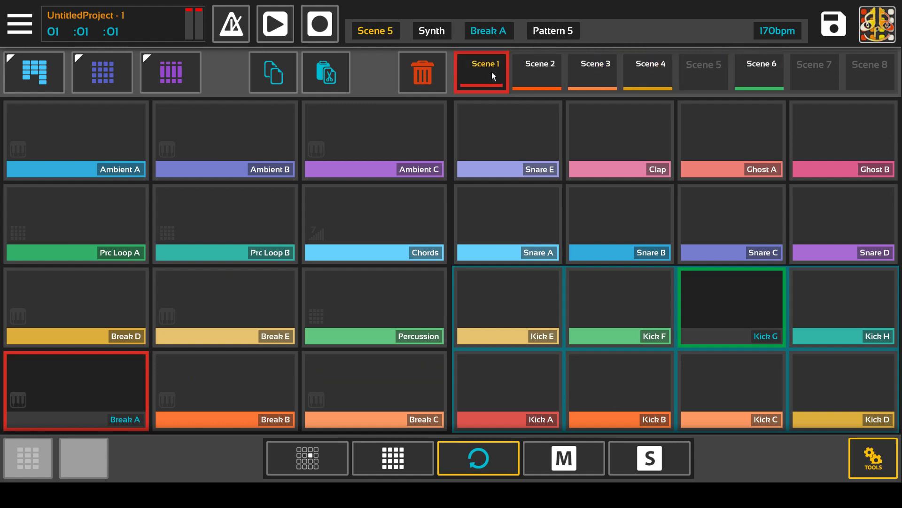
{"action": "left_click", "coordinate": [33, 77]}
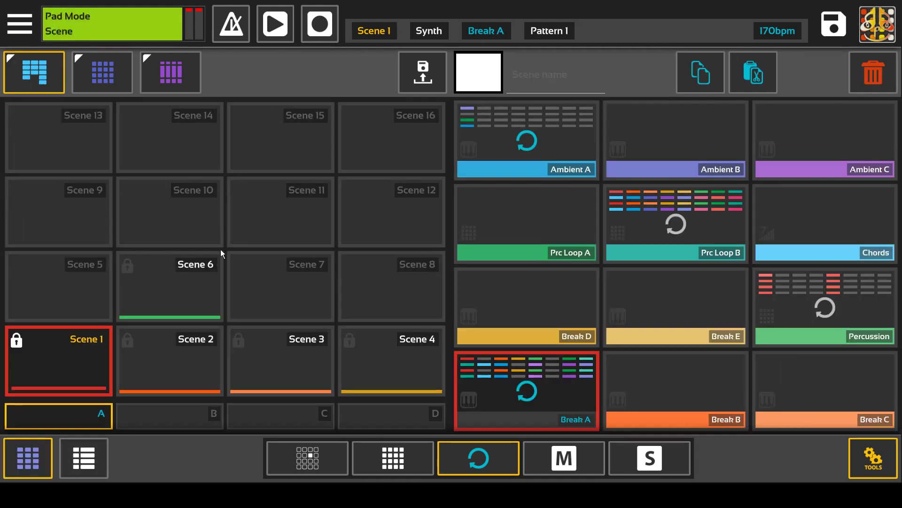